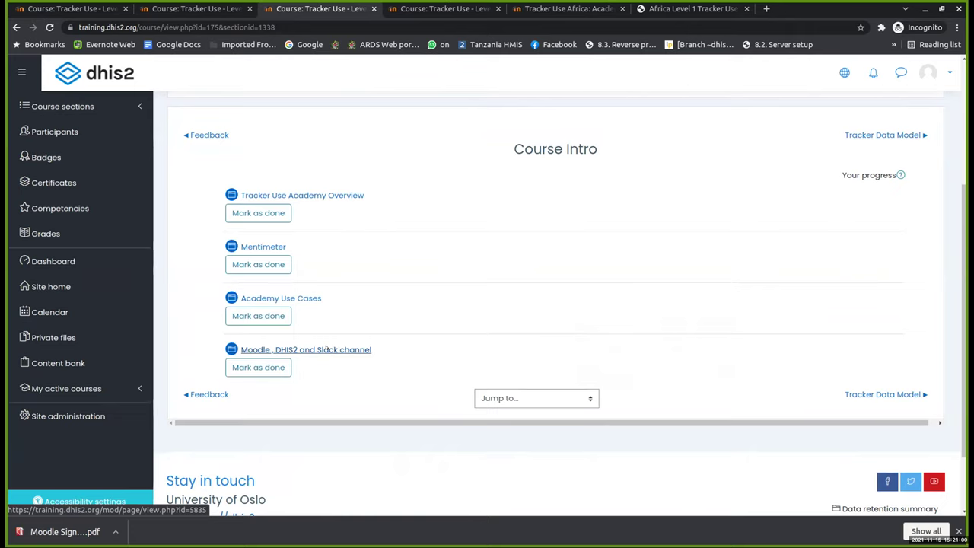
- Open the Course Intro's "Moodle, DHIS2 and Slack channel" page and review its Moodle, DHIS2 instance and Slack links
left_click(326, 350)
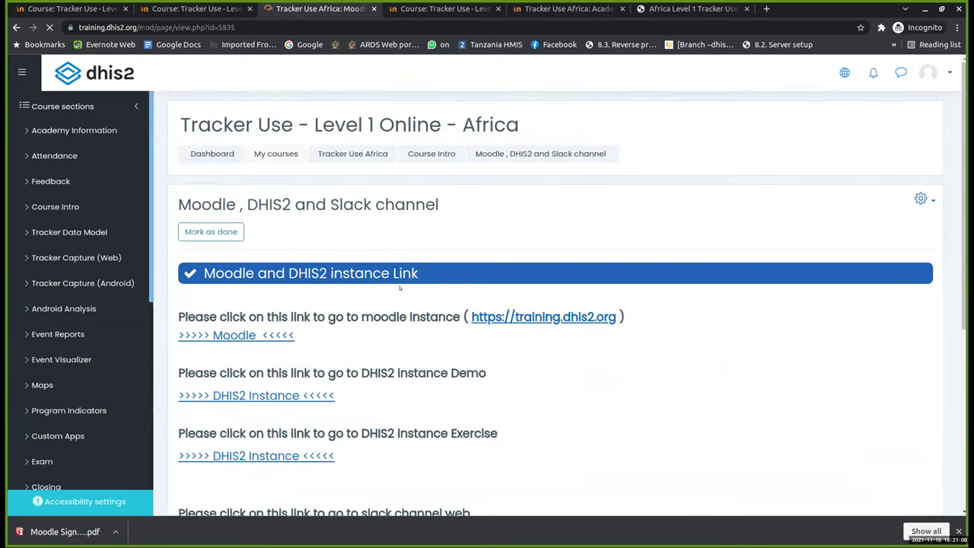
scroll(399, 288, "down", 1)
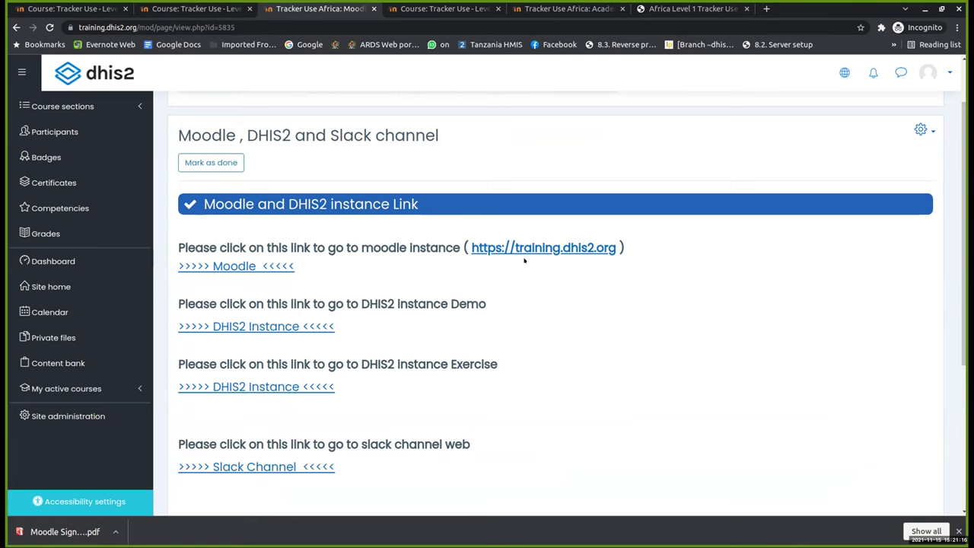
scroll(525, 260, "down", 1)
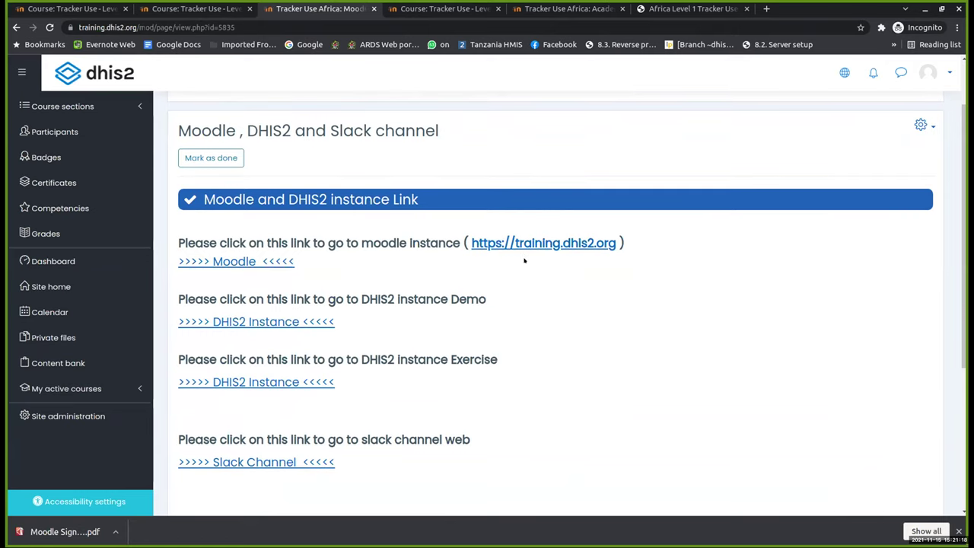
scroll(424, 289, "down", 1)
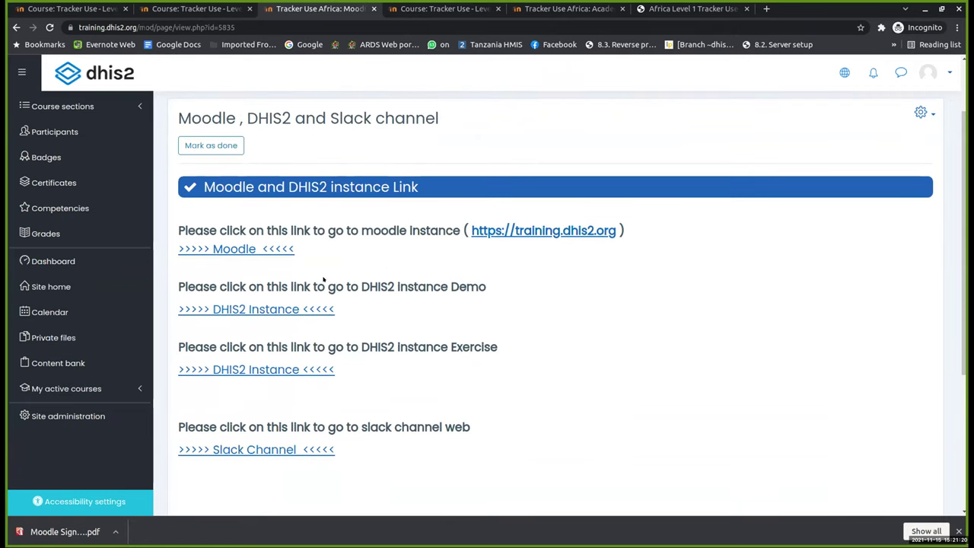
scroll(335, 320, "down", 1)
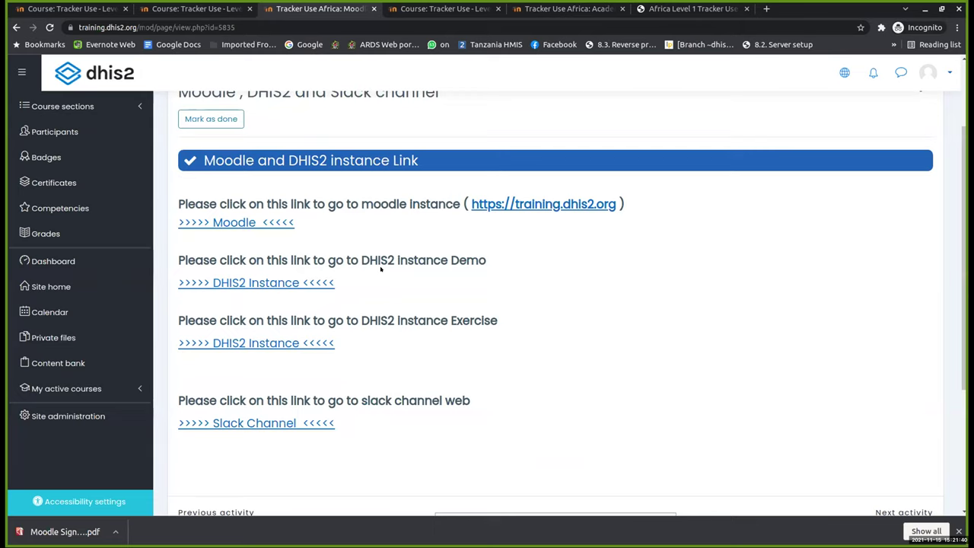
scroll(381, 268, "down", 1)
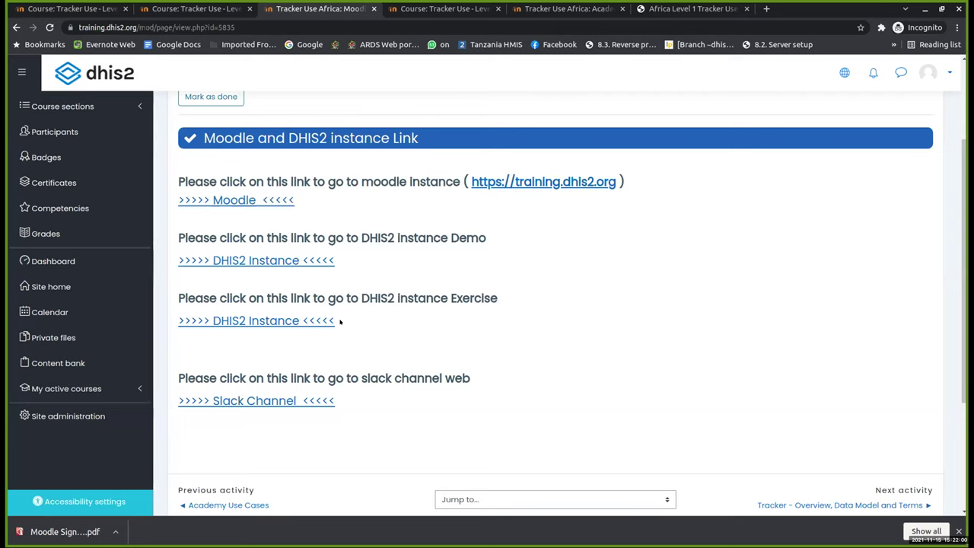
- Open the sign-in page of the DHIS2 demo instance from the course page's DHIS2 Instance Demo link
left_click(266, 260)
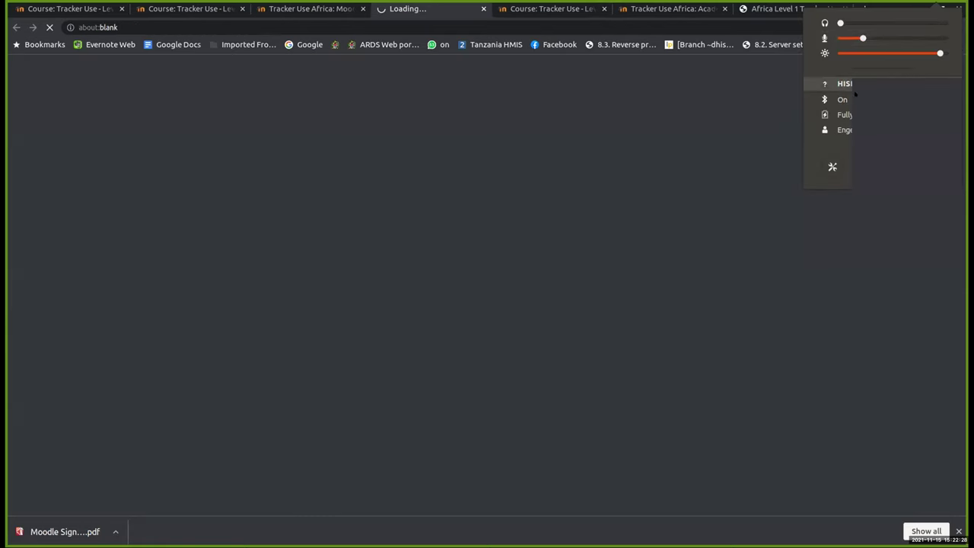
left_click(856, 91)
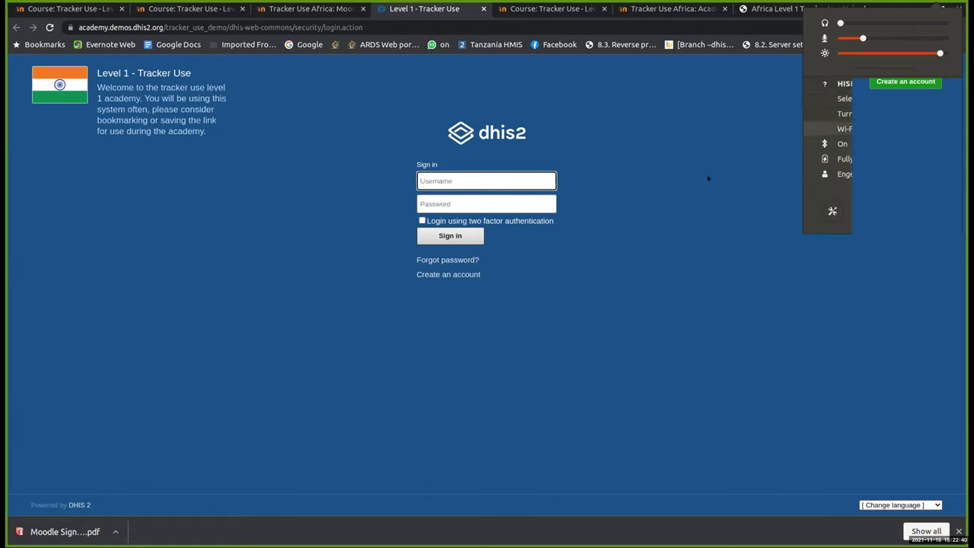
left_click(708, 178)
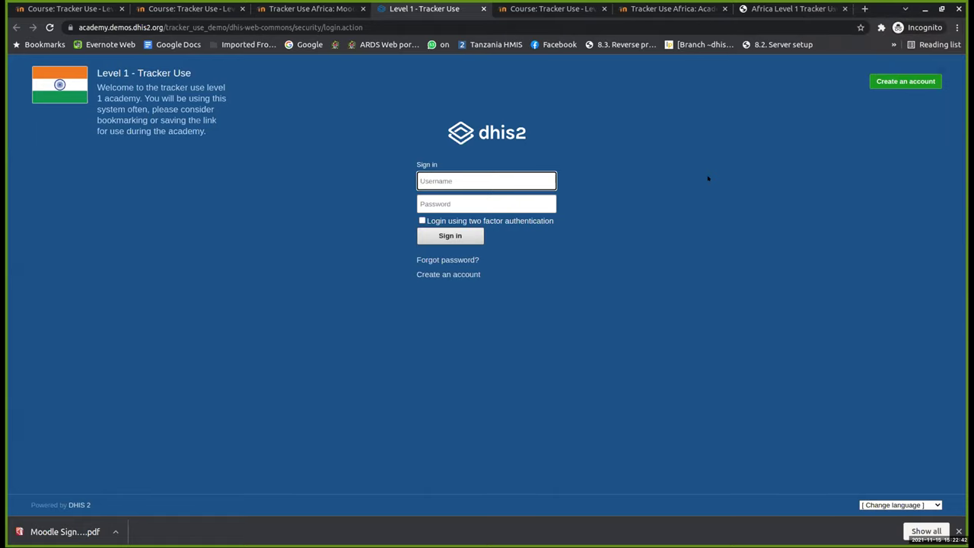
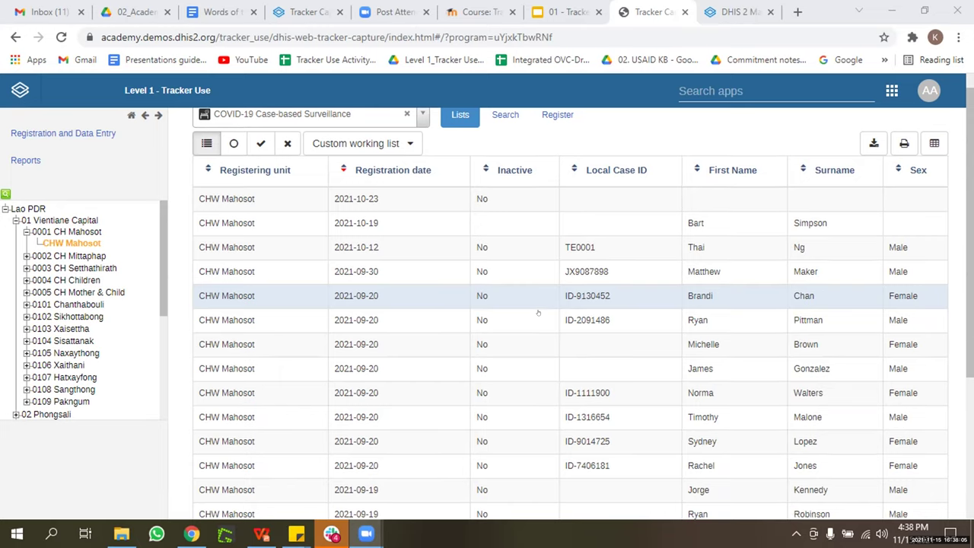
scroll(538, 313, "up", 1)
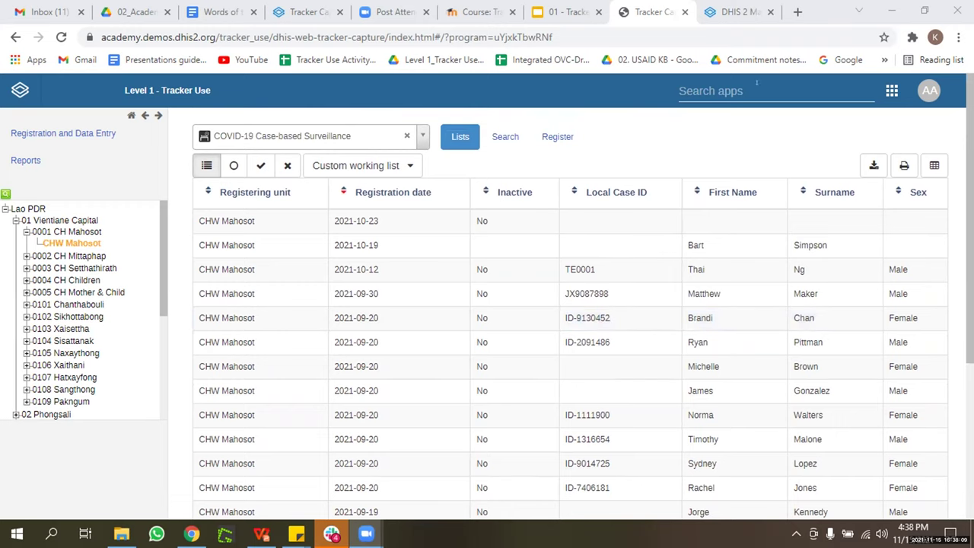
left_click(756, 84)
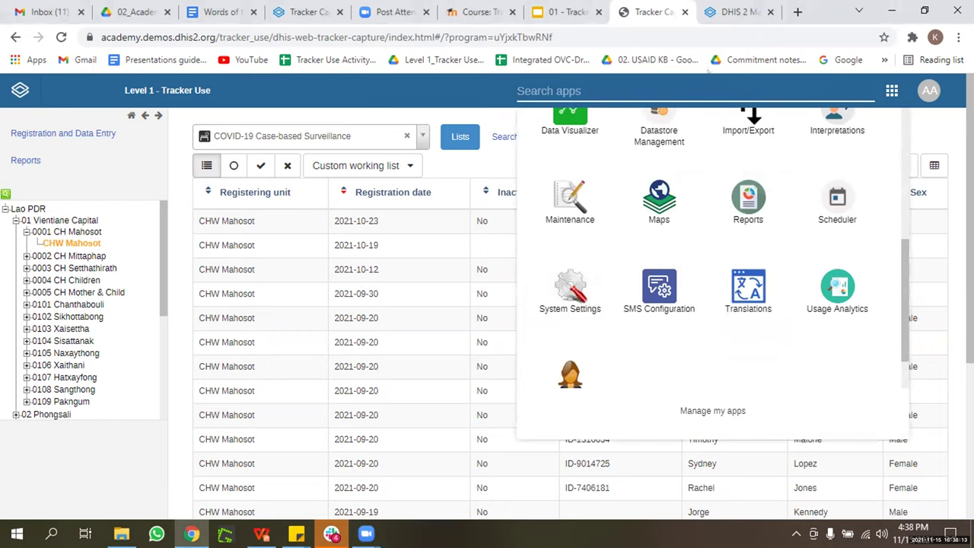
left_click(493, 116)
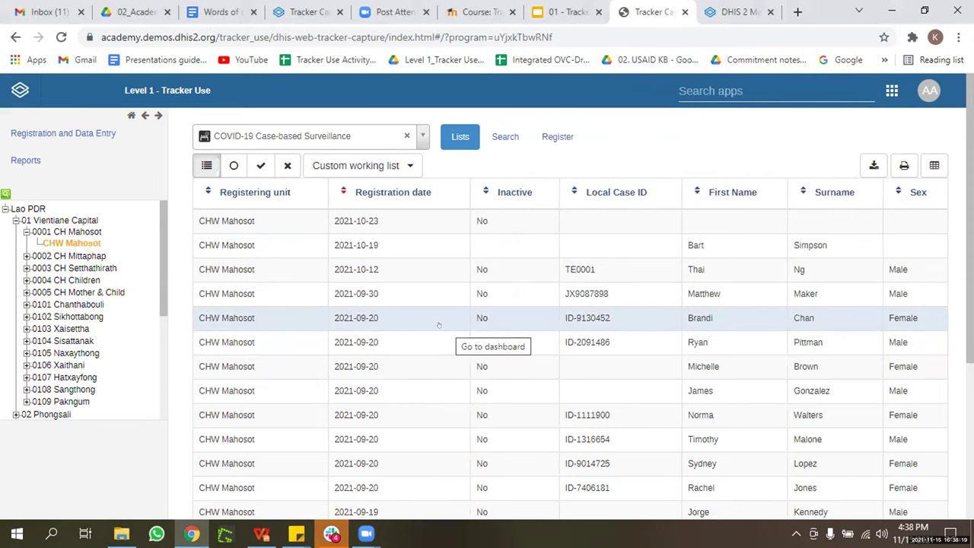
- Look through the COVID-19 Case-based Surveillance list for CHW Mahosot and open the dashboard of the case registered on 2021-09-30
scroll(439, 325, "down", 1)
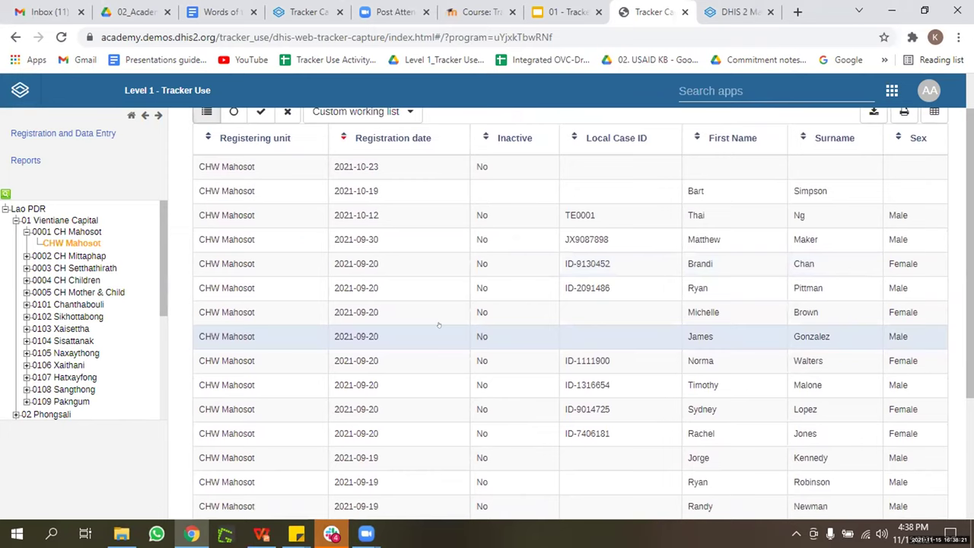
scroll(438, 325, "up", 1)
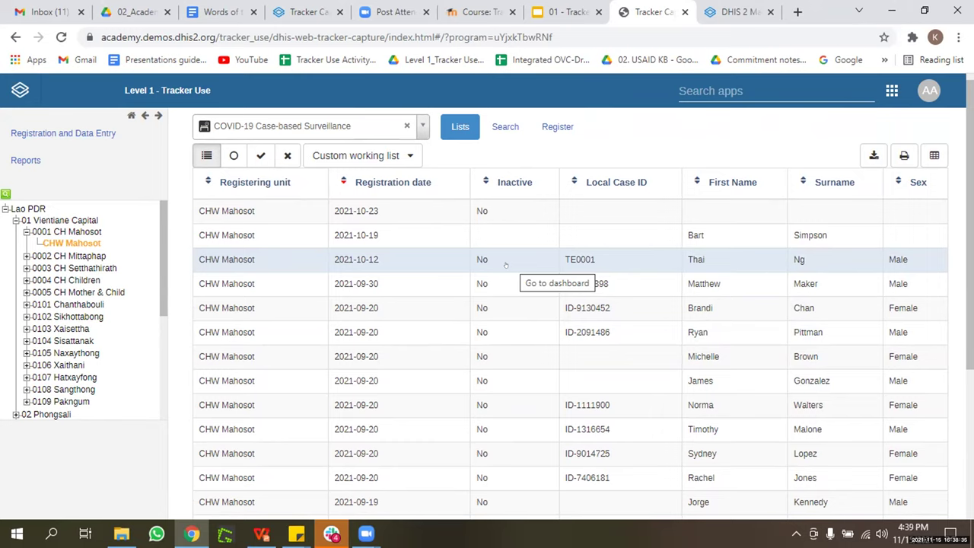
scroll(505, 264, "down", 1)
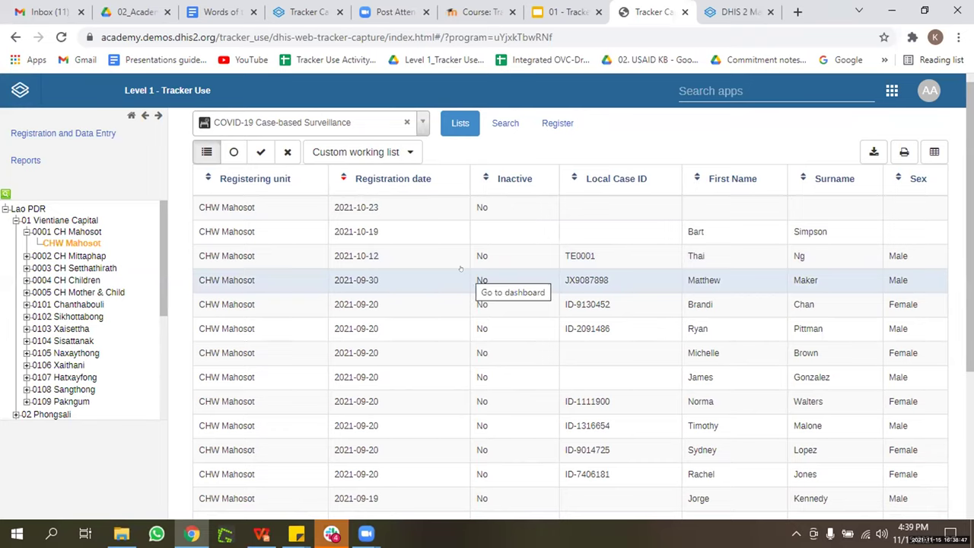
scroll(461, 269, "down", 1)
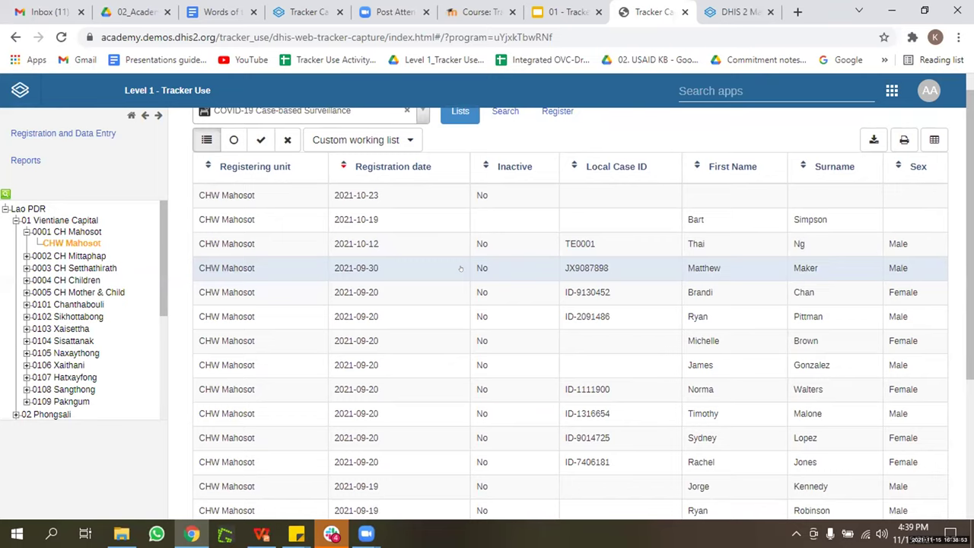
scroll(460, 269, "up", 2)
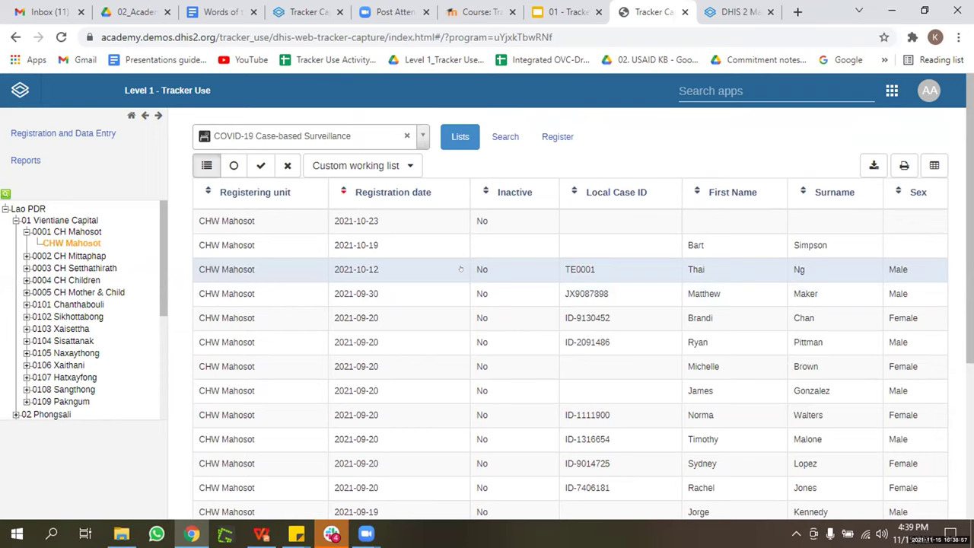
scroll(460, 269, "down", 1)
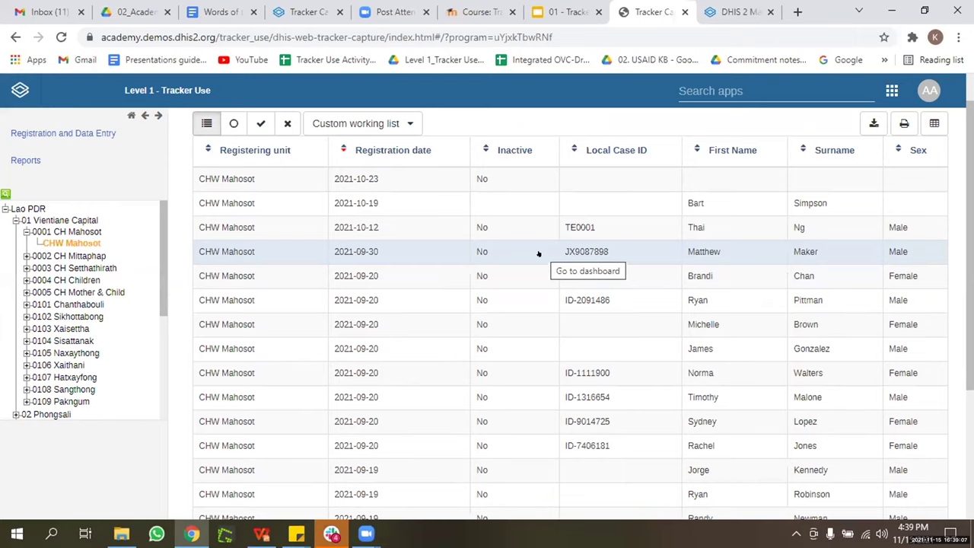
left_click(493, 254)
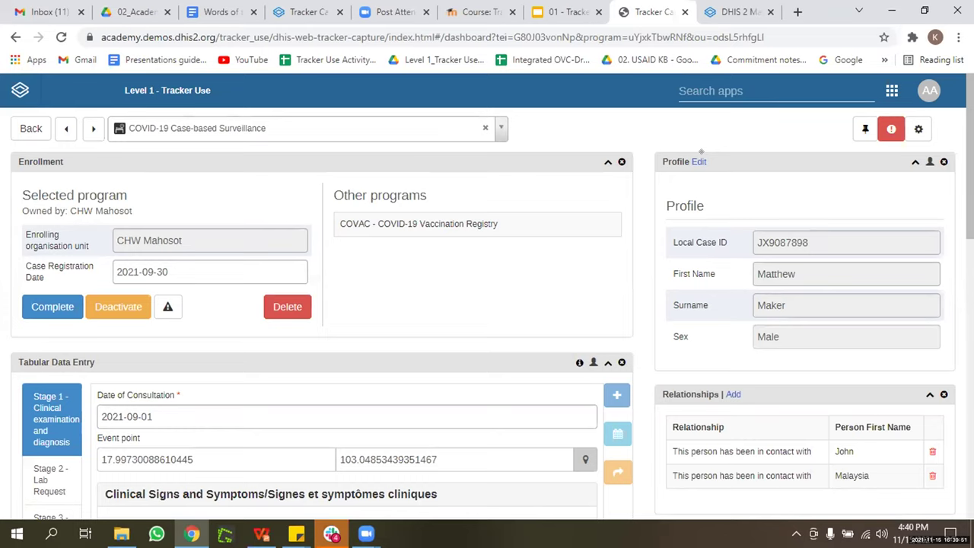
- Open the case's profile for editing and examine its full set of attribute fields
left_click(698, 161)
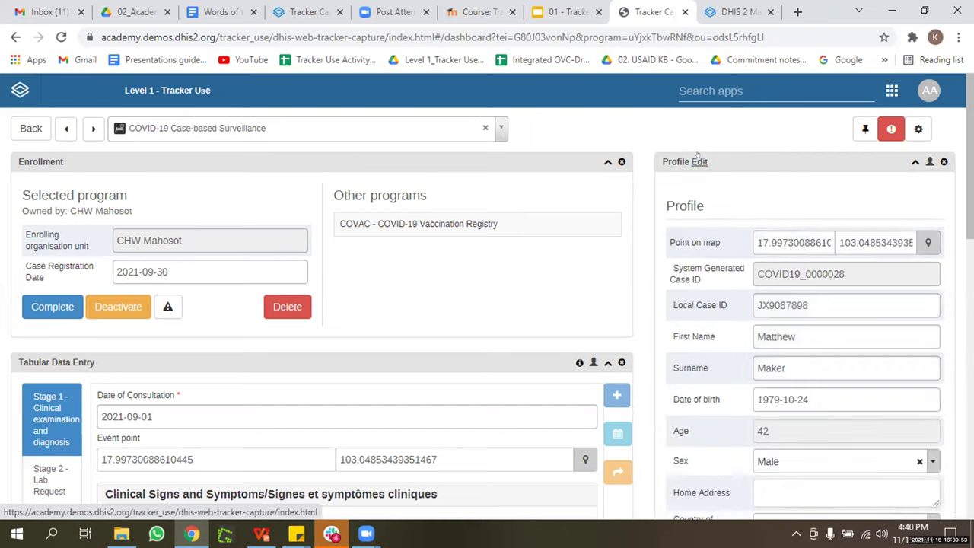
scroll(734, 243, "down", 1)
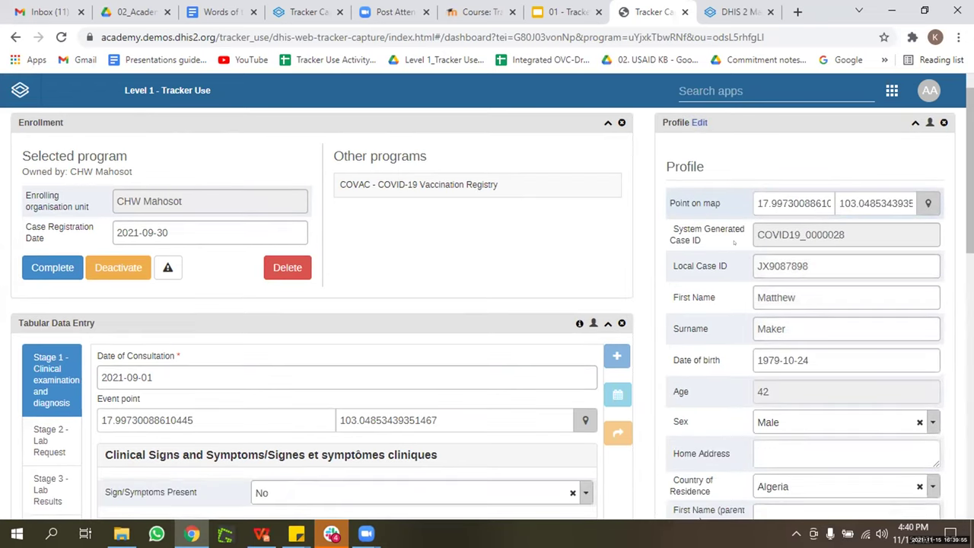
scroll(735, 242, "down", 2)
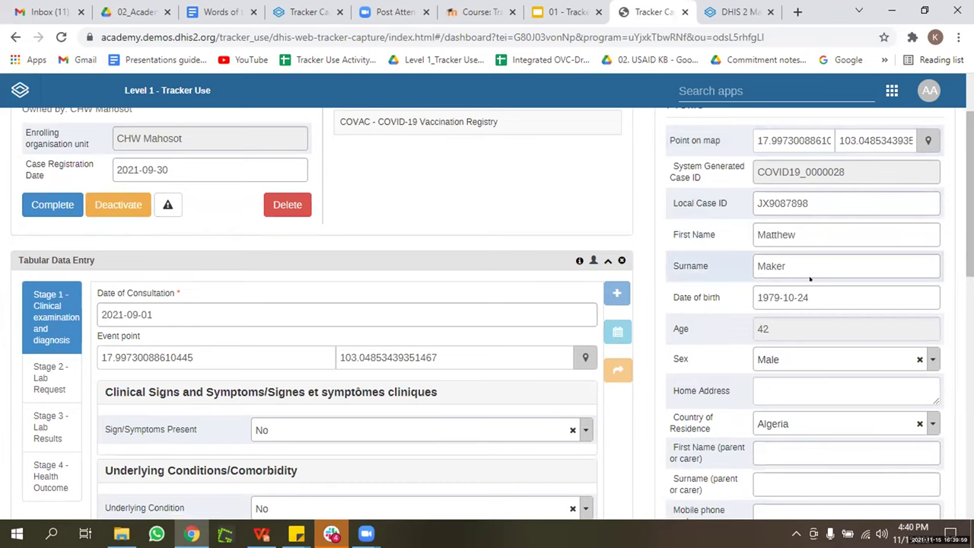
scroll(803, 368, "down", 1)
scroll(803, 367, "down", 3)
scroll(811, 367, "up", 1)
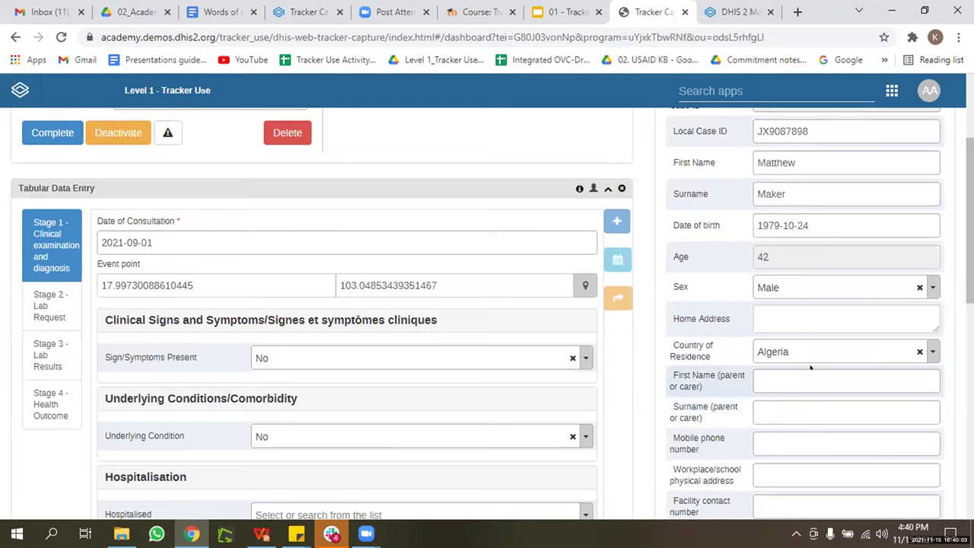
scroll(810, 367, "up", 5)
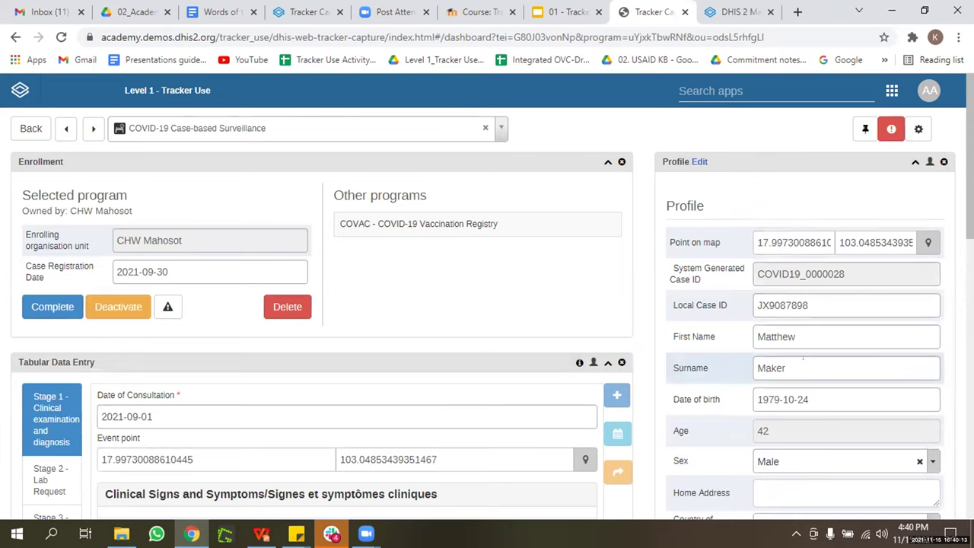
scroll(803, 357, "down", 2)
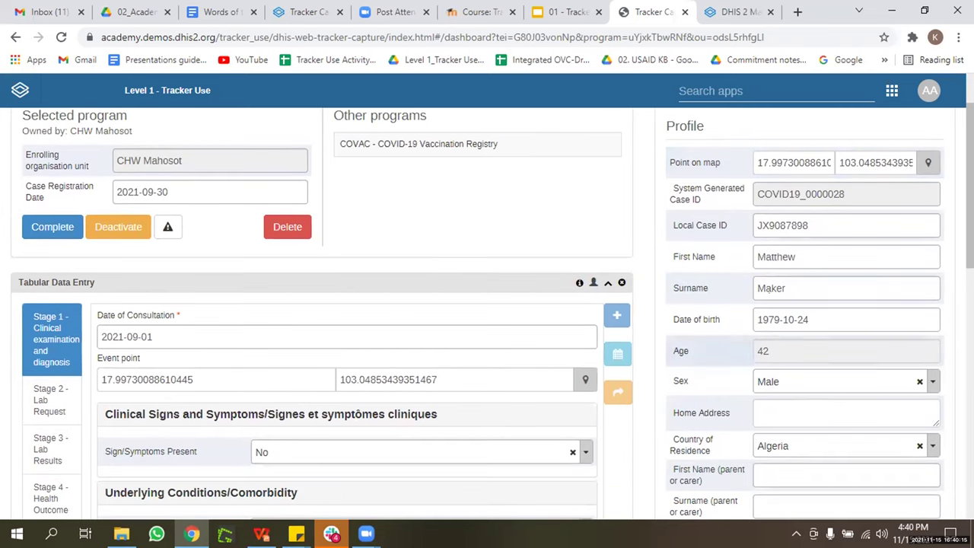
scroll(640, 202, "up", 2)
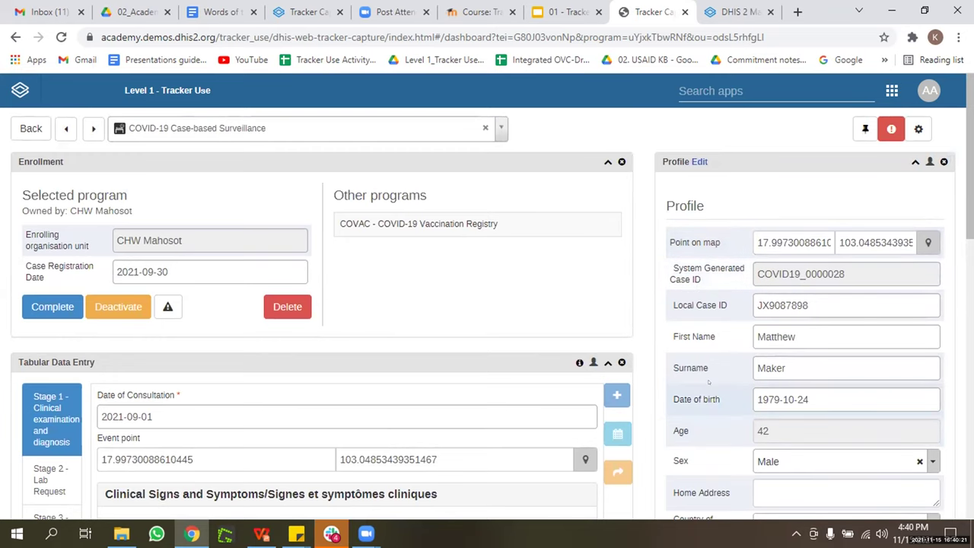
scroll(708, 382, "down", 2)
scroll(708, 366, "up", 2)
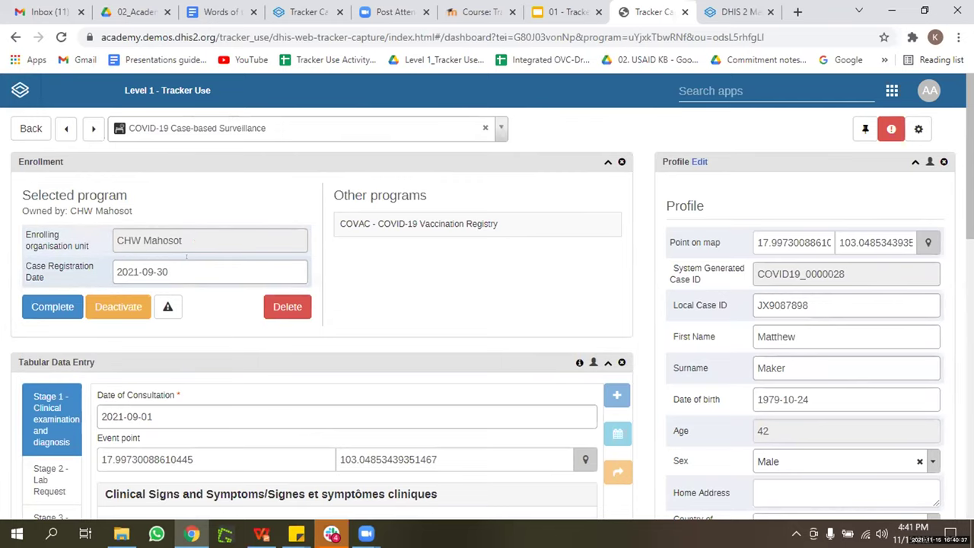
- Examine the enrollment's case registration date and the Stage 1 clinical examination and diagnosis form in the tabular data entry
scroll(187, 256, "down", 1)
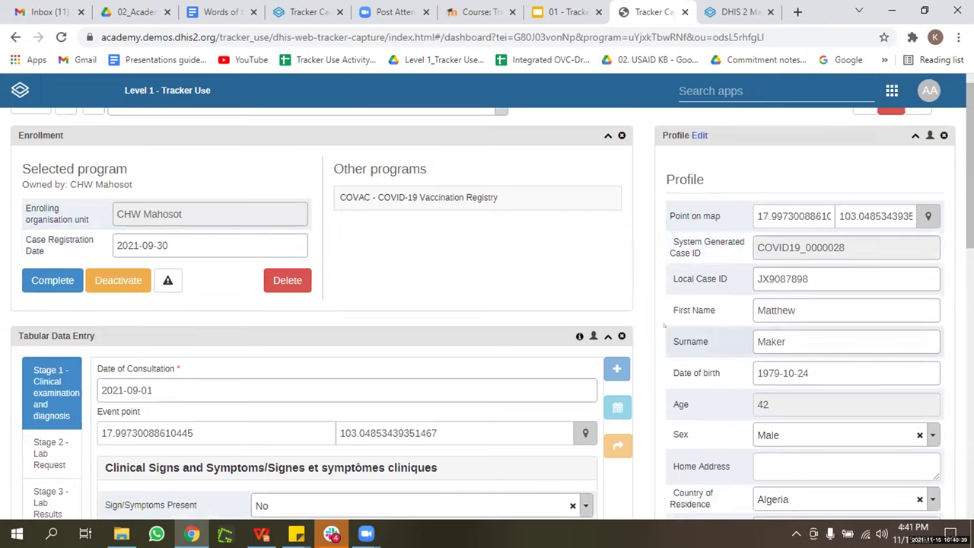
left_click(176, 244)
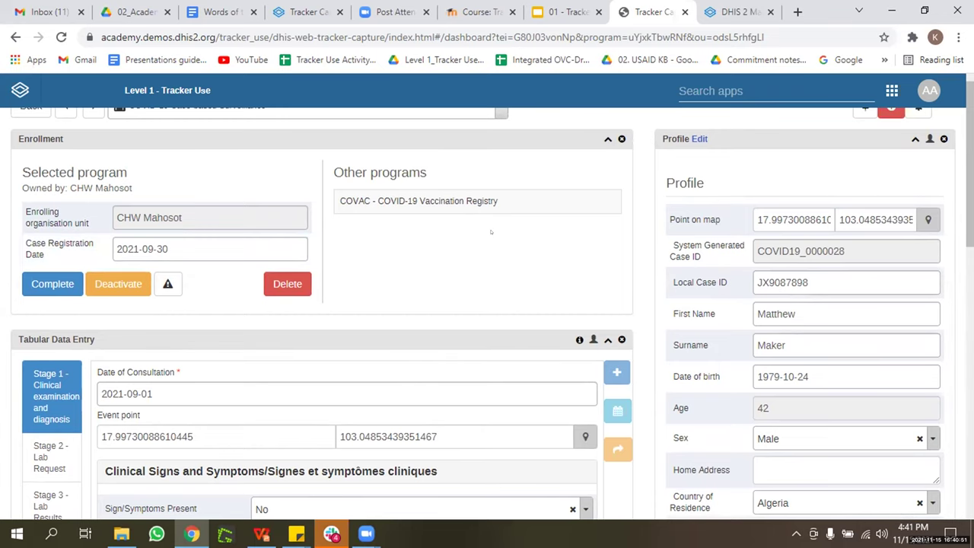
scroll(491, 232, "down", 5)
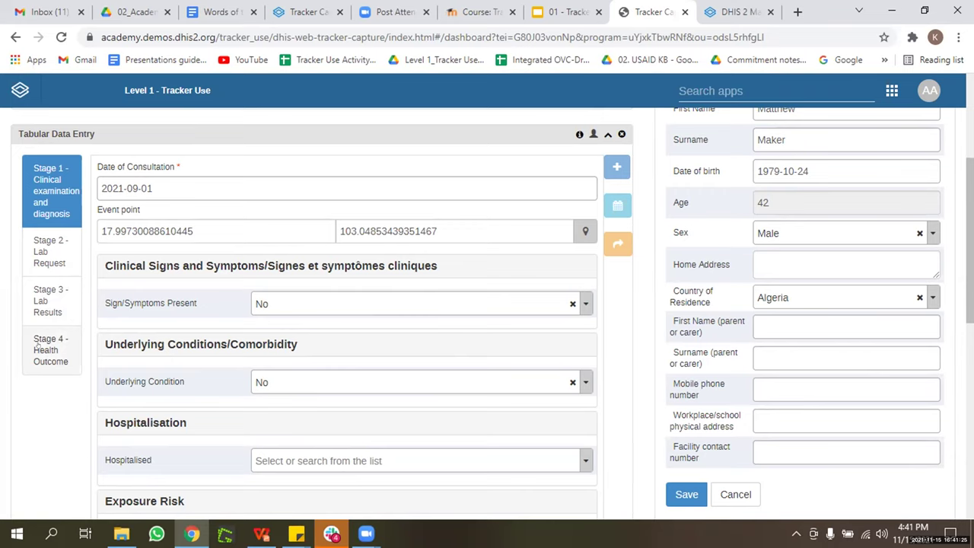
scroll(36, 349, "up", 1)
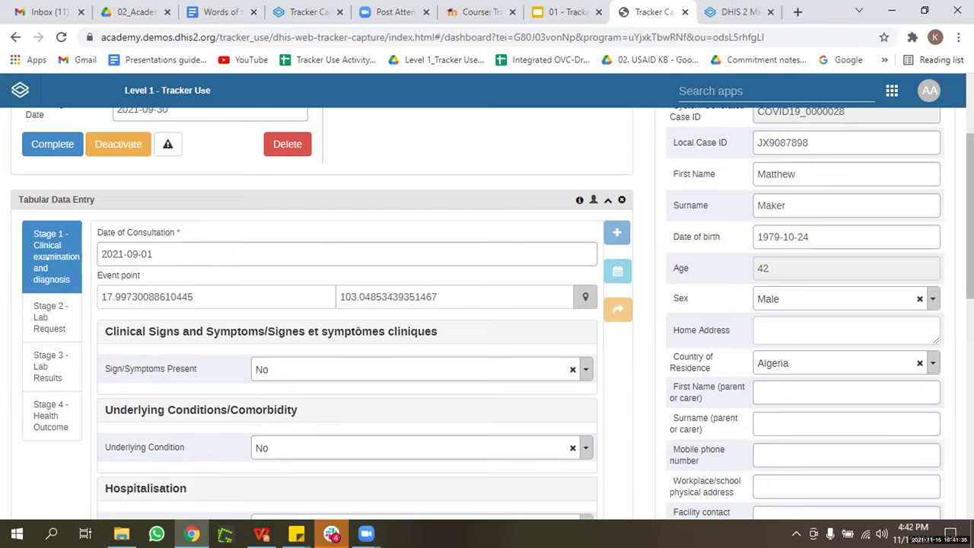
scroll(47, 258, "down", 1)
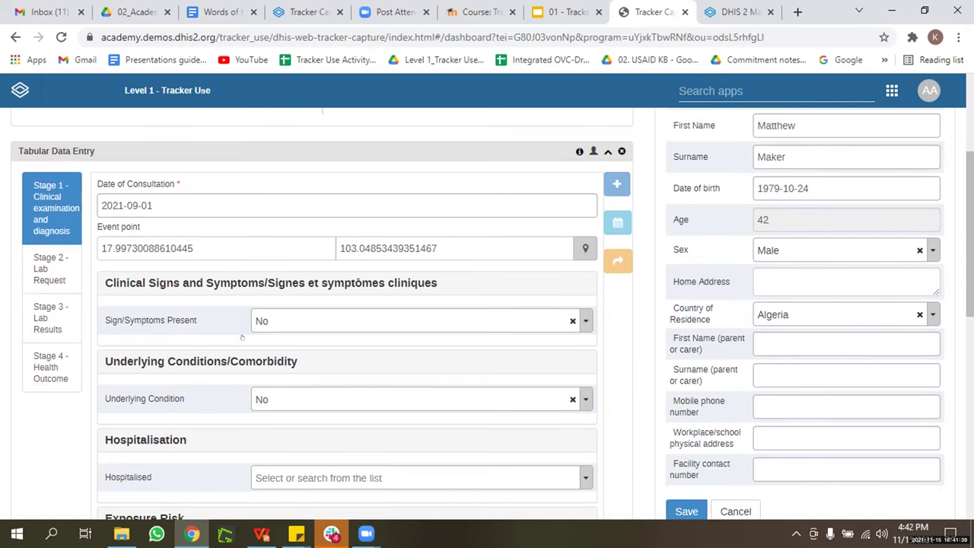
scroll(232, 380, "down", 1)
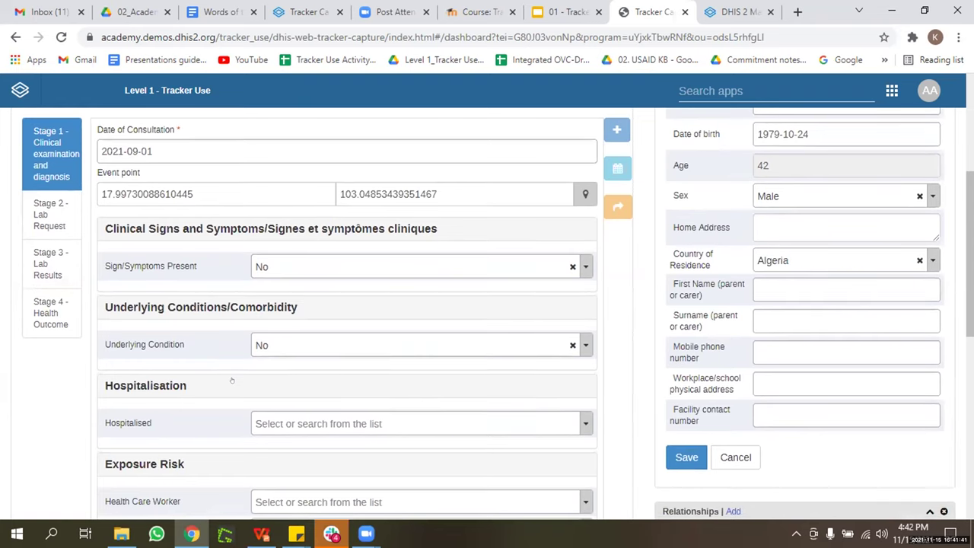
scroll(232, 380, "up", 1)
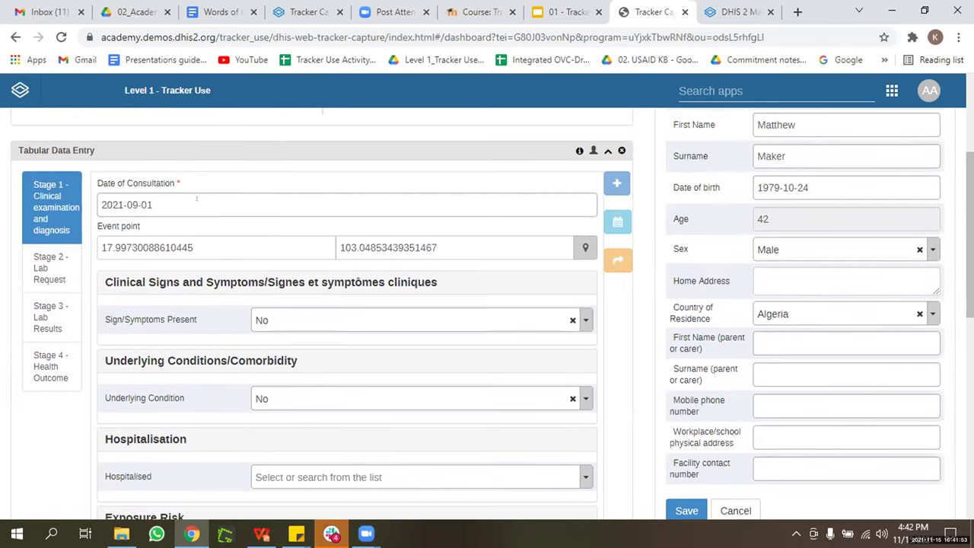
- Examine the consultation date, event point, symptoms, underlying conditions and hospitalisation sections of the Stage 1 form alongside the enrollment
scroll(196, 199, "down", 1)
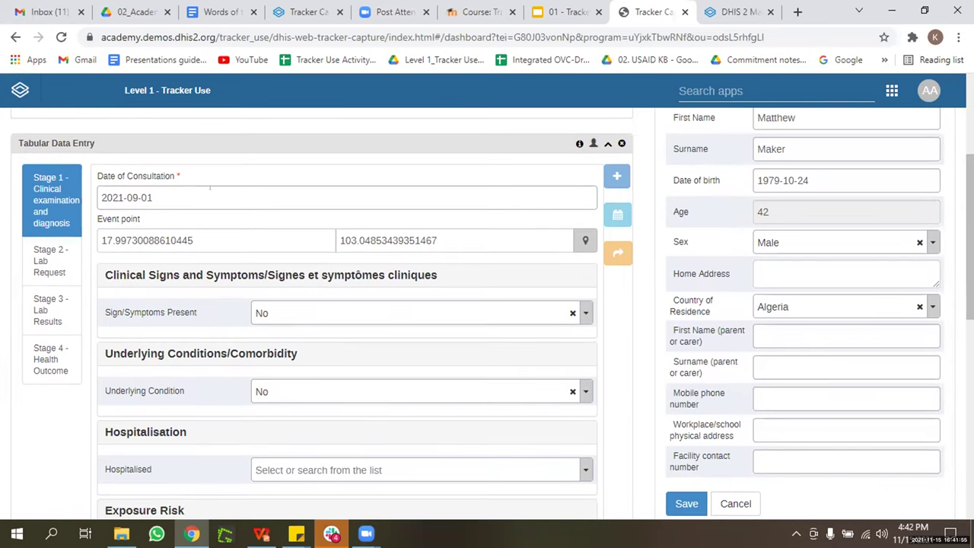
scroll(210, 188, "down", 2)
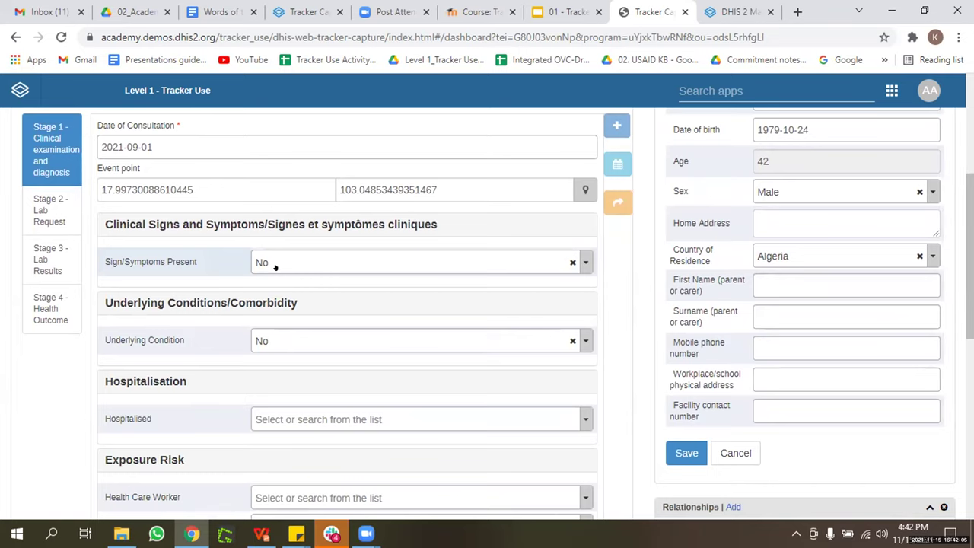
scroll(276, 266, "up", 4)
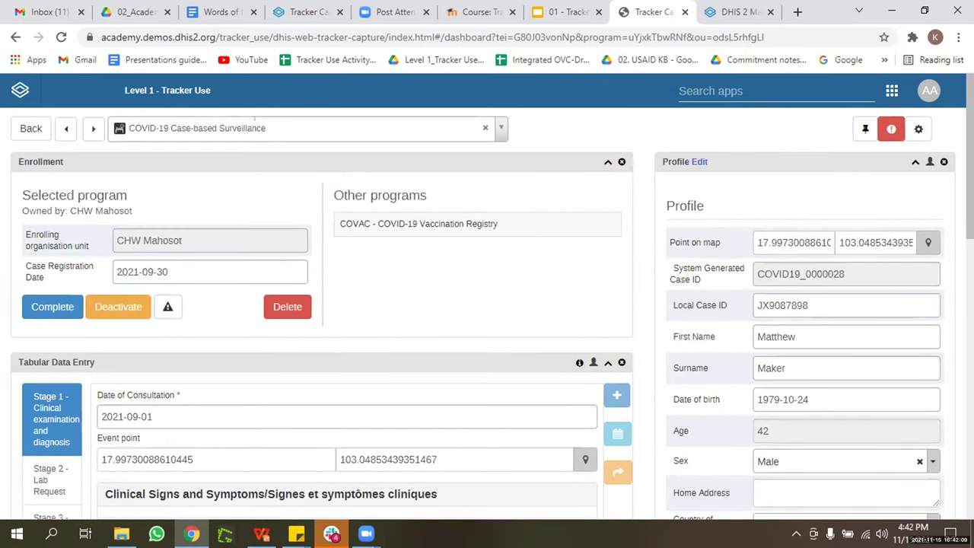
scroll(378, 312, "down", 5)
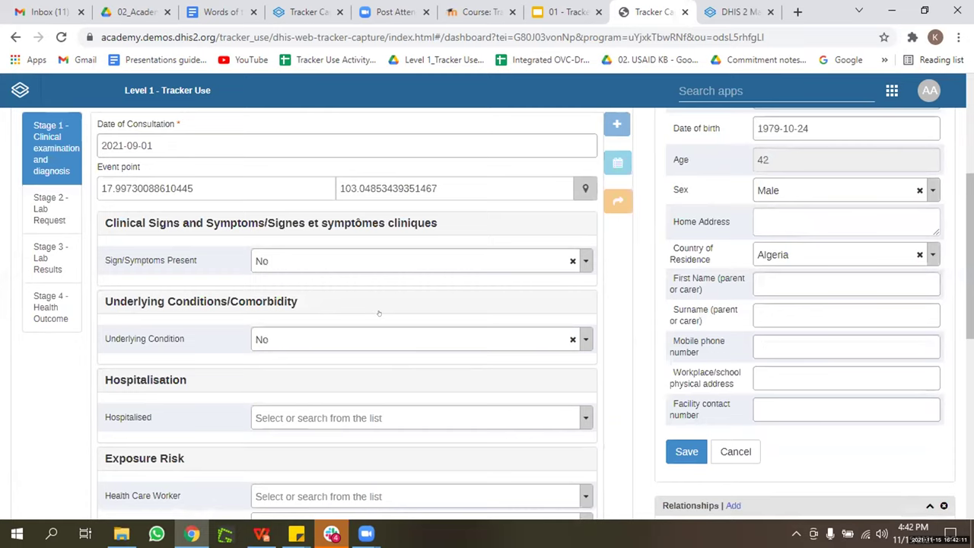
scroll(379, 313, "up", 1)
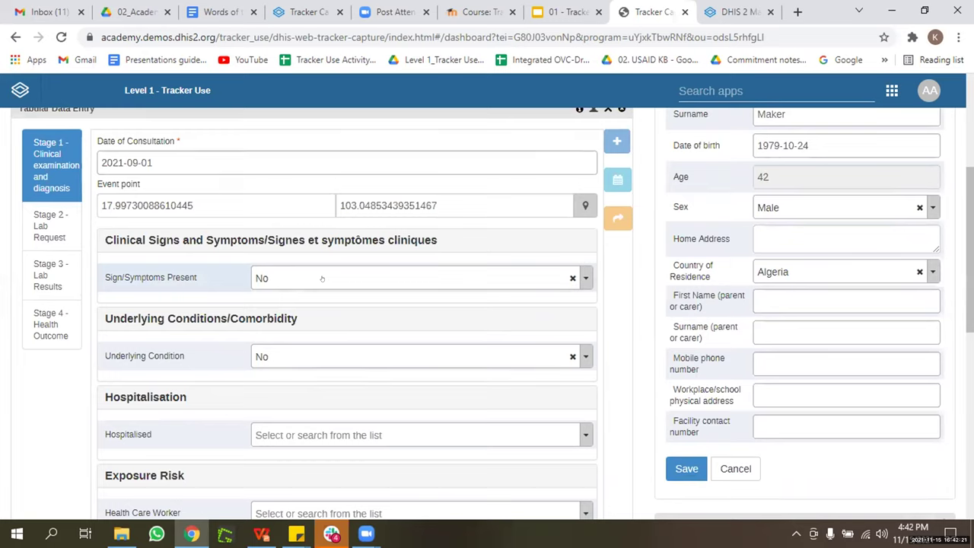
scroll(322, 279, "up", 2)
- Set Sign/Symptoms Present to Yes in the Clinical Signs and Symptoms section of the Stage 1 form
scroll(304, 266, "down", 3)
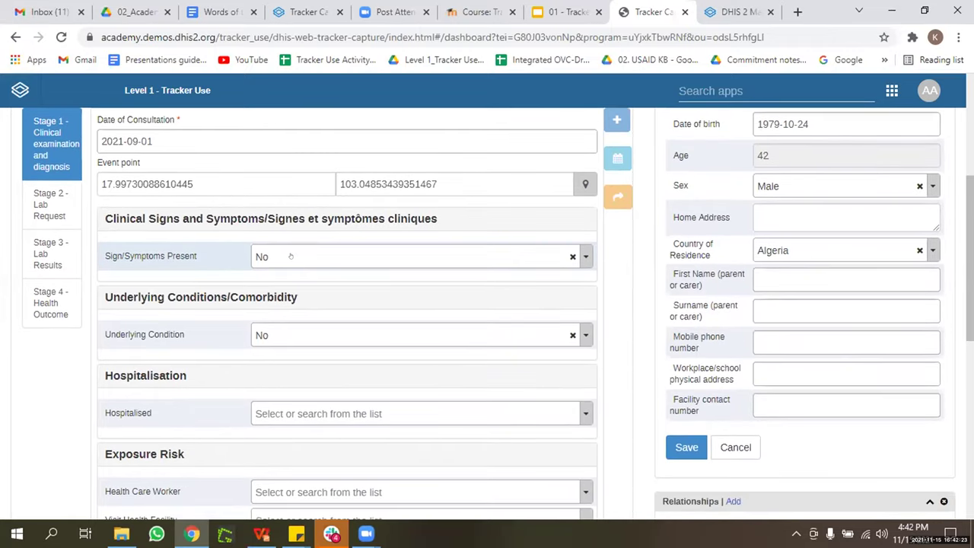
left_click(290, 257)
left_click(266, 314)
scroll(265, 313, "down", 1)
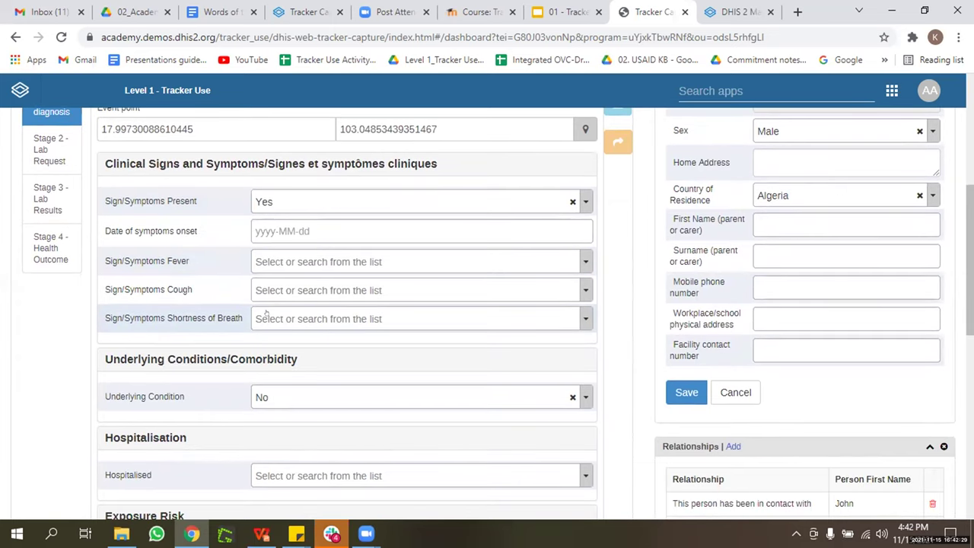
- Complete the case's Stage 1 clinical examination event and exit to the COVID-19 Case-based Surveillance list
scroll(266, 313, "down", 5)
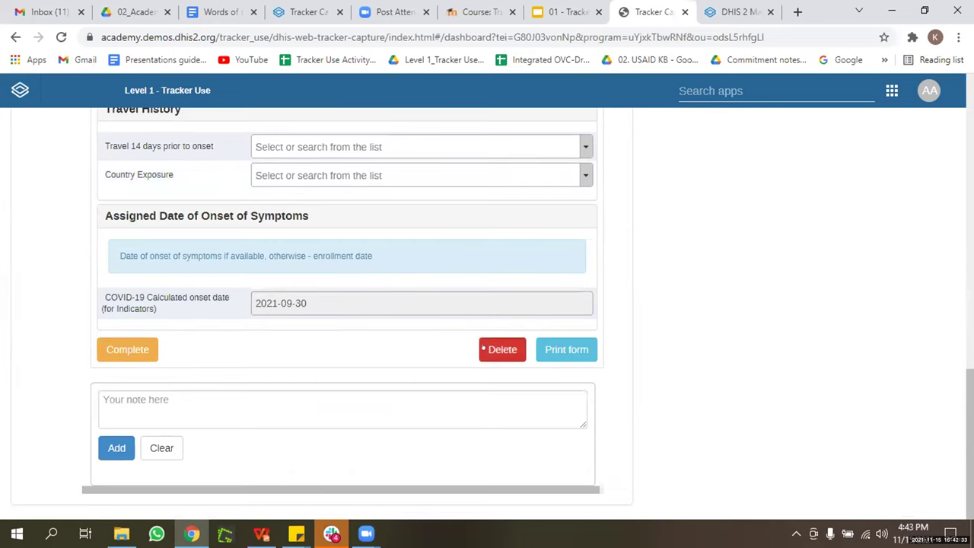
left_click(116, 348)
left_click(560, 308)
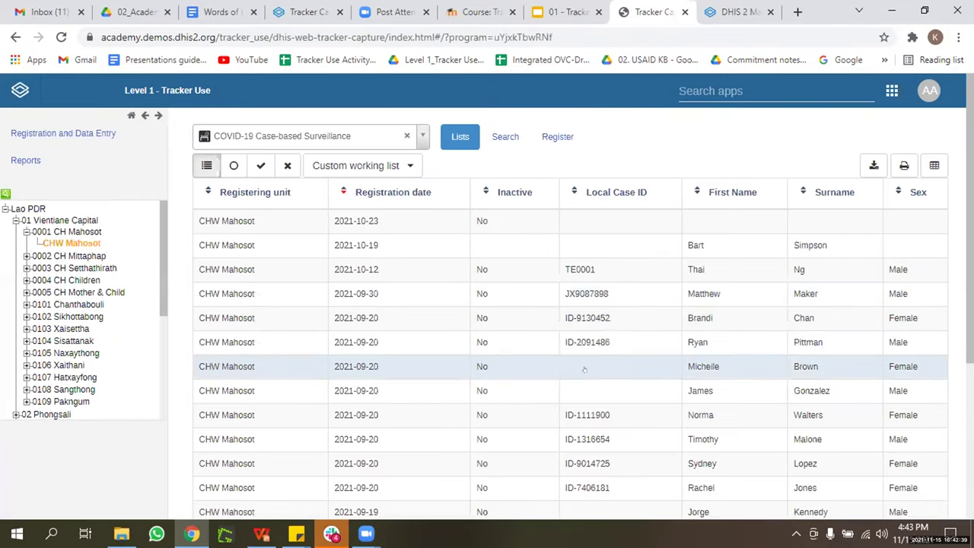
- Reopen the case registered on 2021-09-30 and examine the symptom fields in its Stage 1 form
left_click(597, 290)
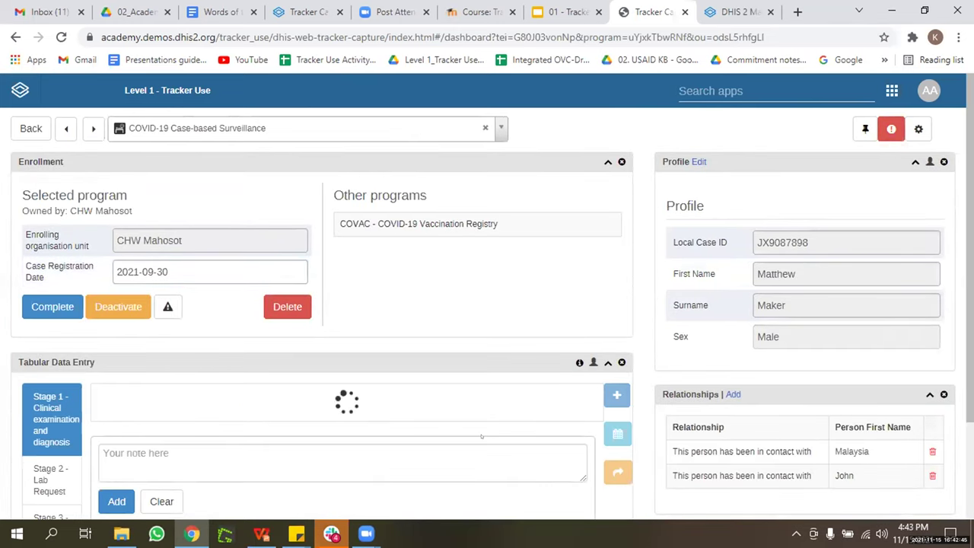
scroll(481, 436, "down", 3)
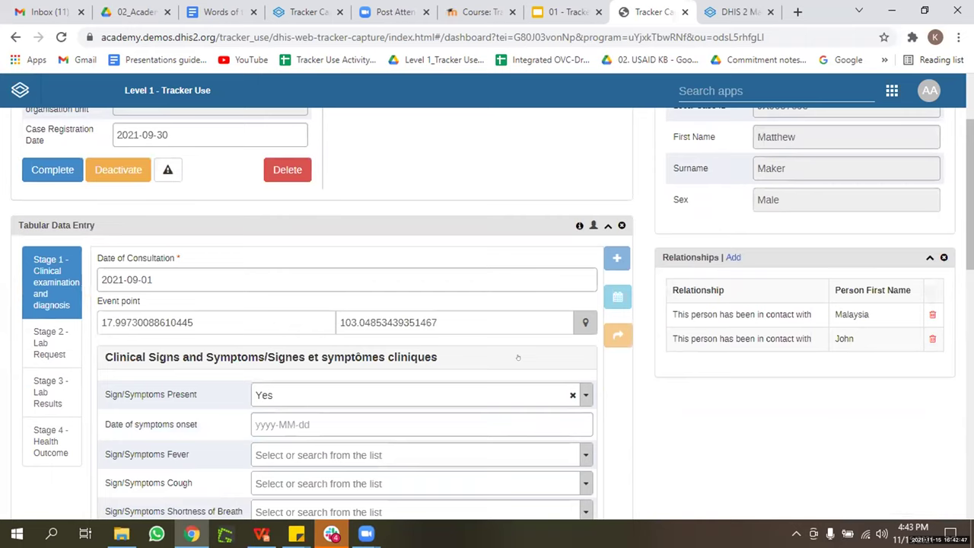
scroll(366, 360, "down", 2)
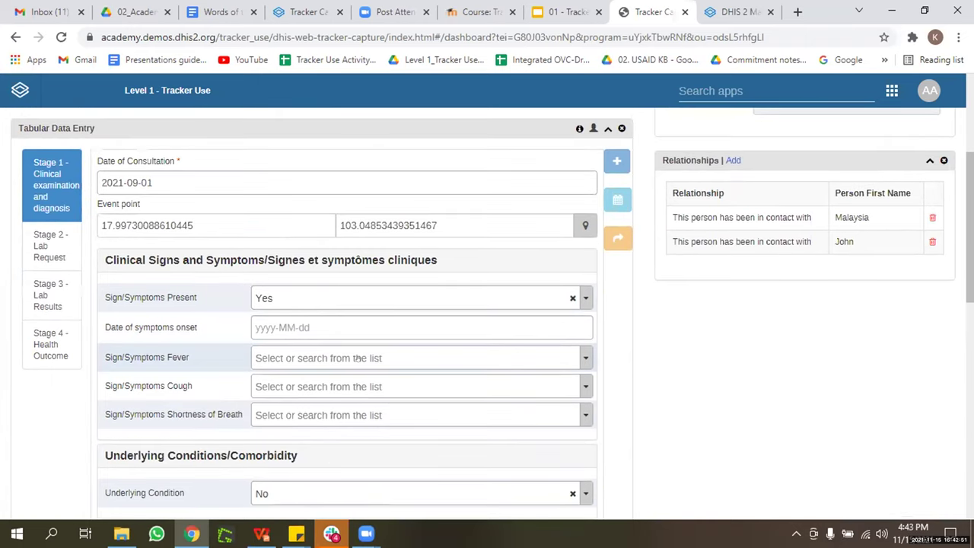
scroll(357, 358, "down", 1)
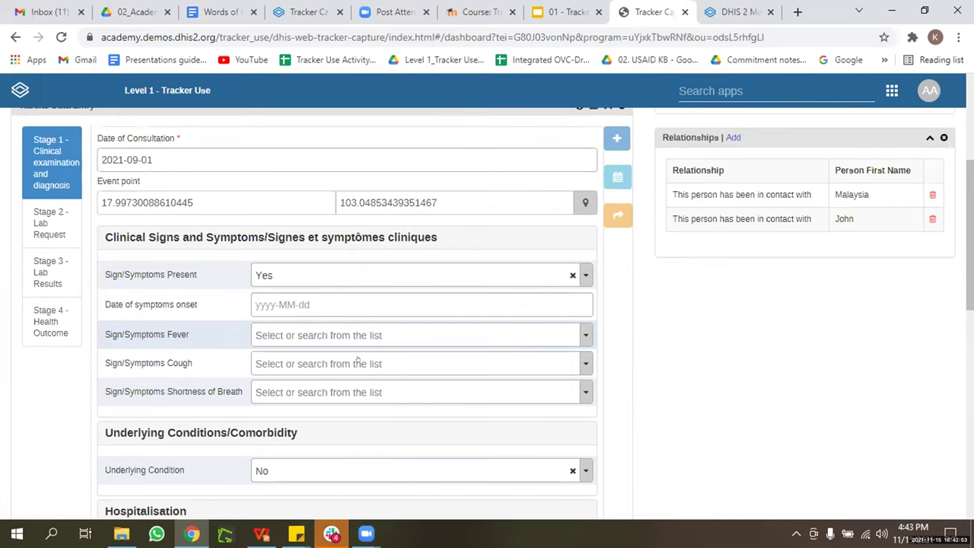
scroll(358, 358, "down", 1)
scroll(357, 359, "down", 1)
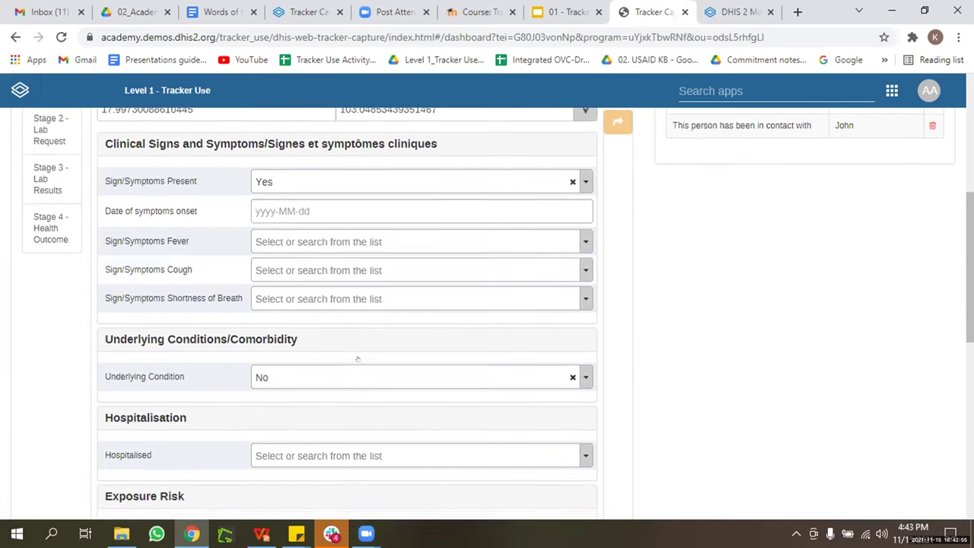
- Examine the options offered for the Sign/Symptoms Present field, keeping Yes selected
left_click(302, 176)
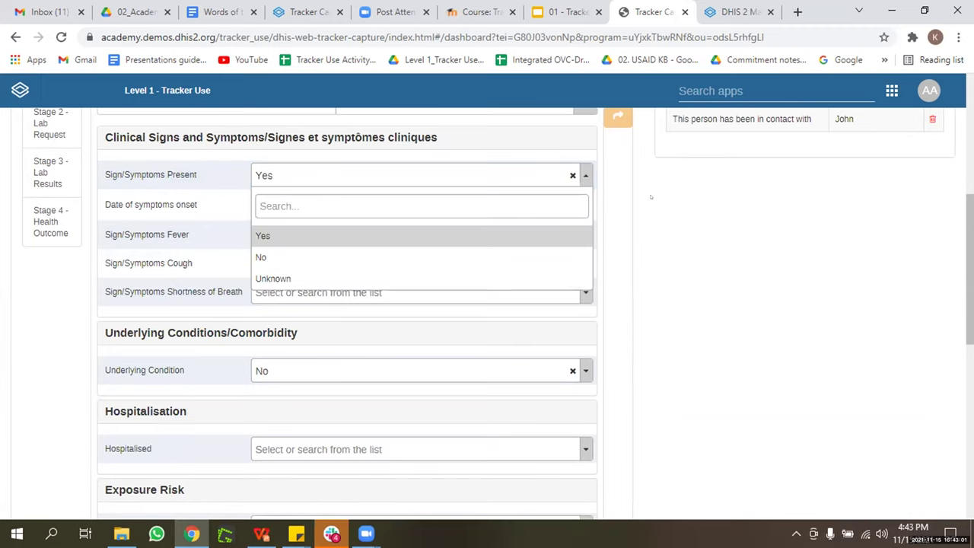
left_click(379, 225)
scroll(325, 232, "up", 2)
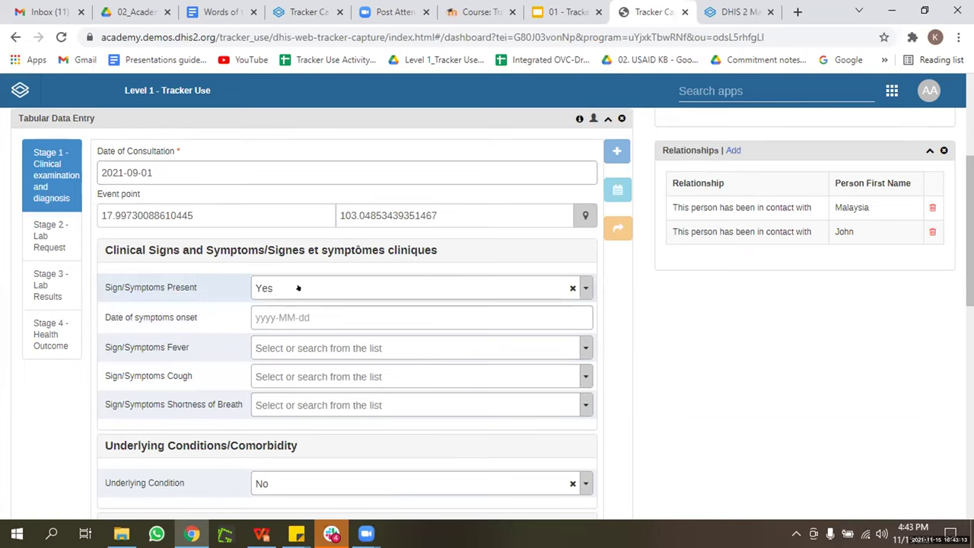
scroll(298, 287, "down", 1)
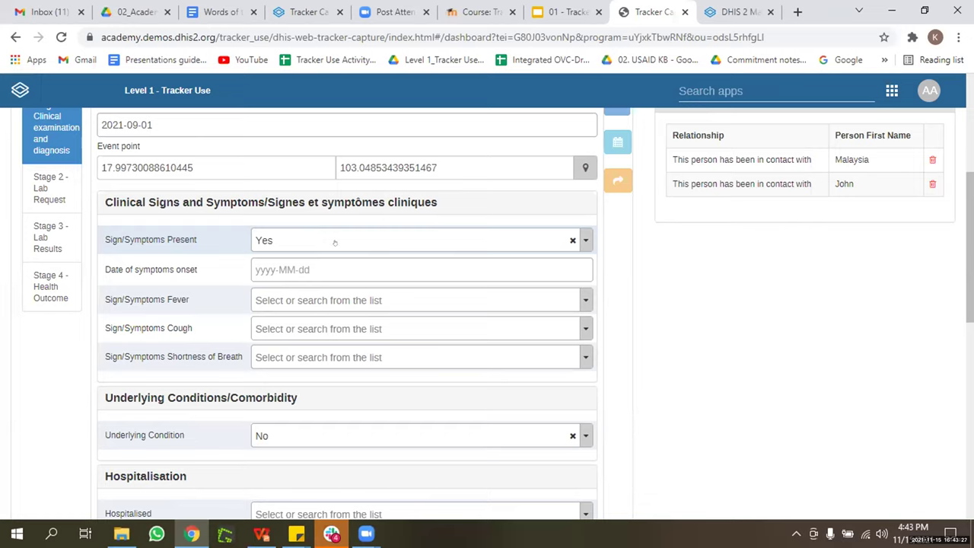
left_click(334, 242)
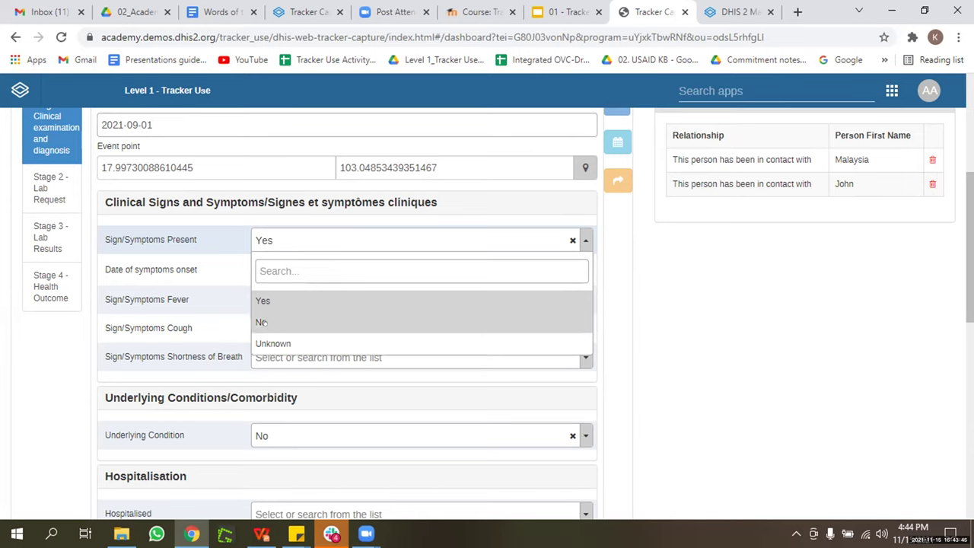
left_click(676, 290)
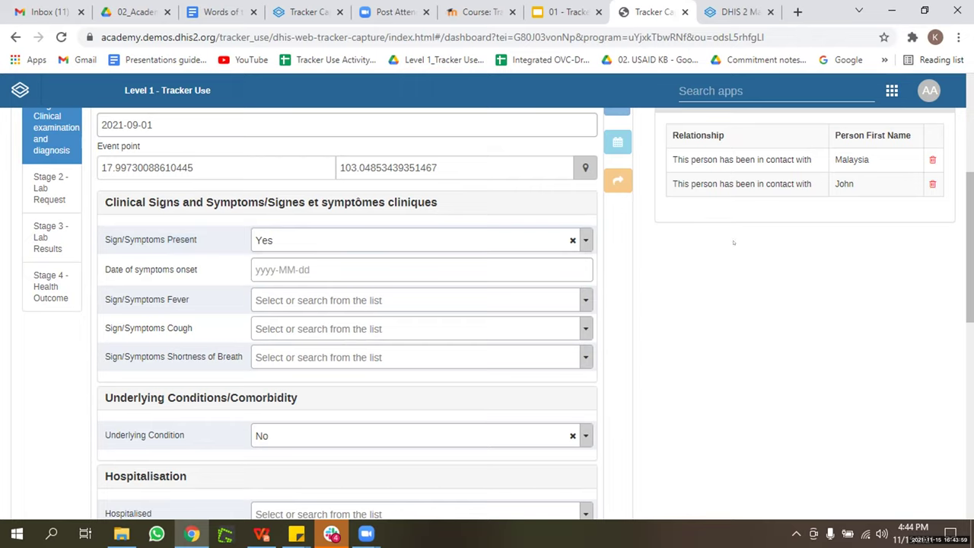
- Switch to the Maintenance app and open its data element management list
scroll(734, 242, "up", 4)
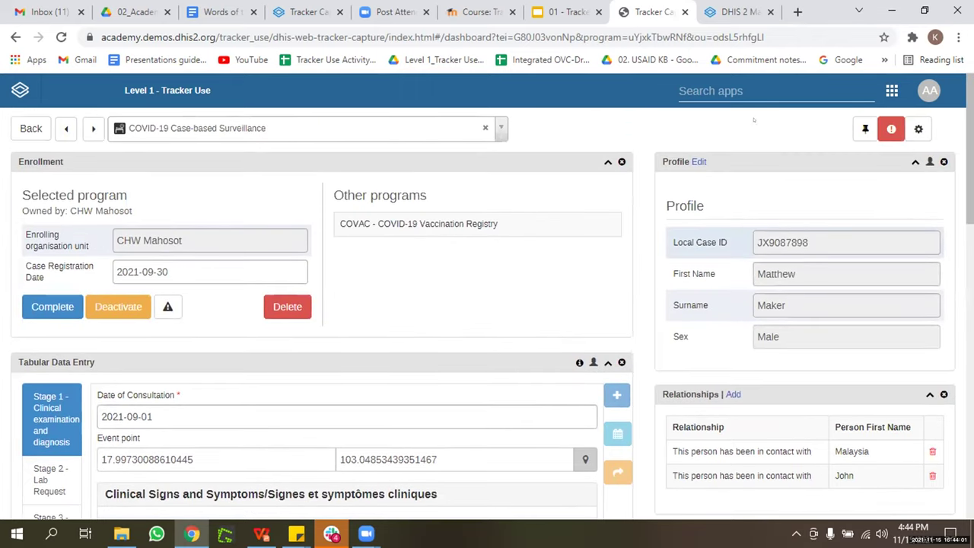
left_click(892, 91)
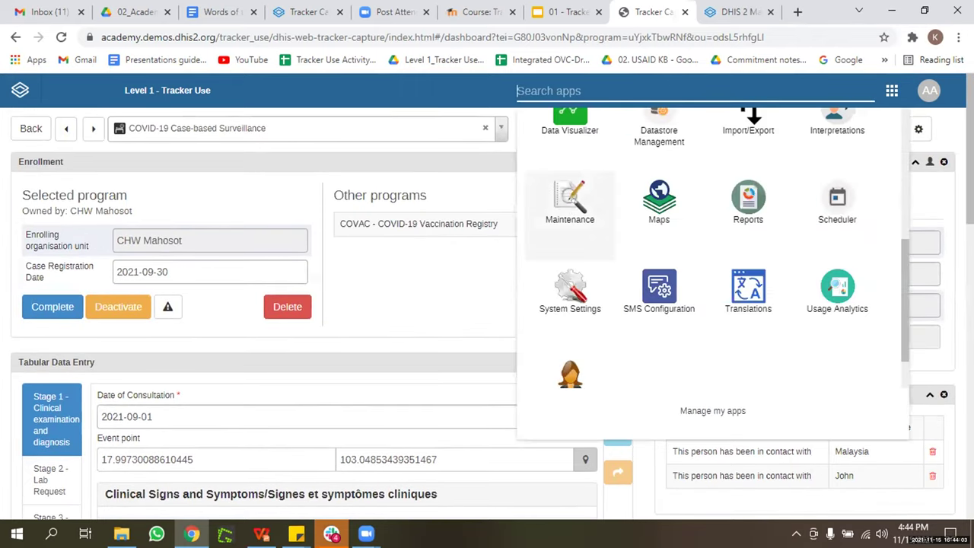
left_click(572, 198)
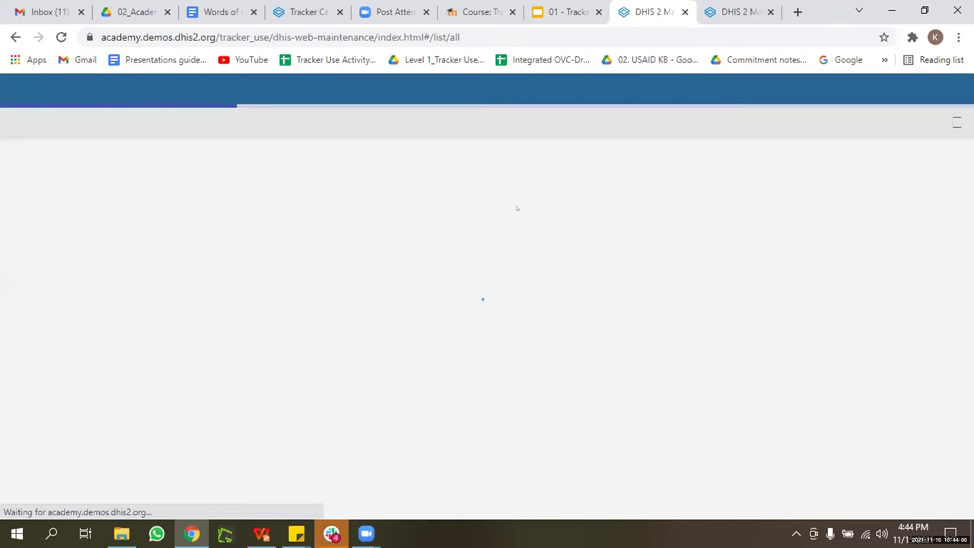
left_click(257, 123)
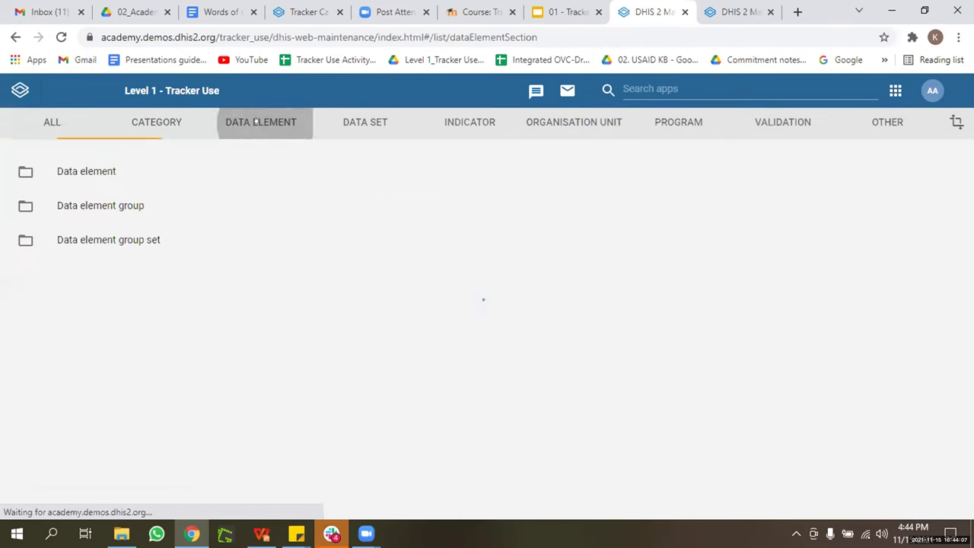
left_click(369, 276)
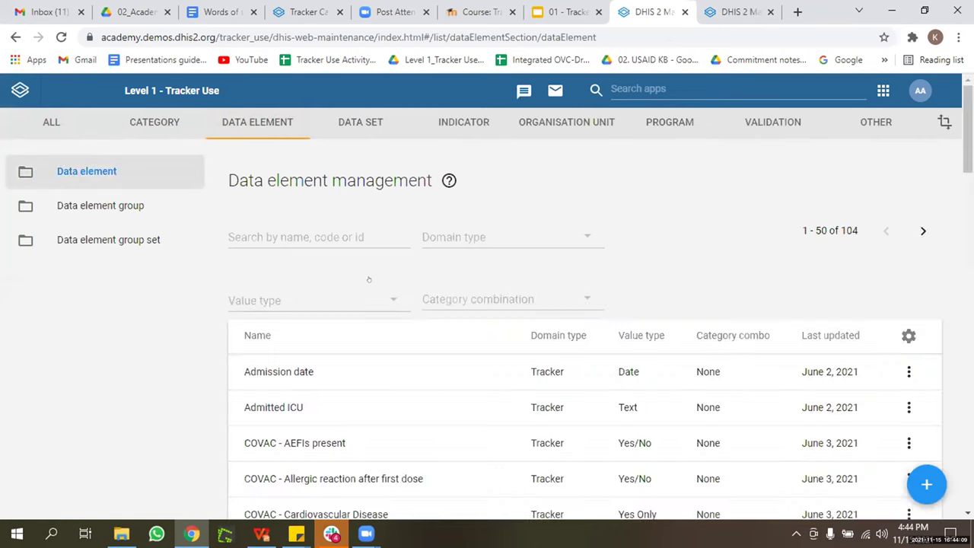
- Search the data elements for "sign" and open the Sign/Symptoms Present data element
scroll(369, 279, "down", 1)
left_click(289, 162)
type("sign")
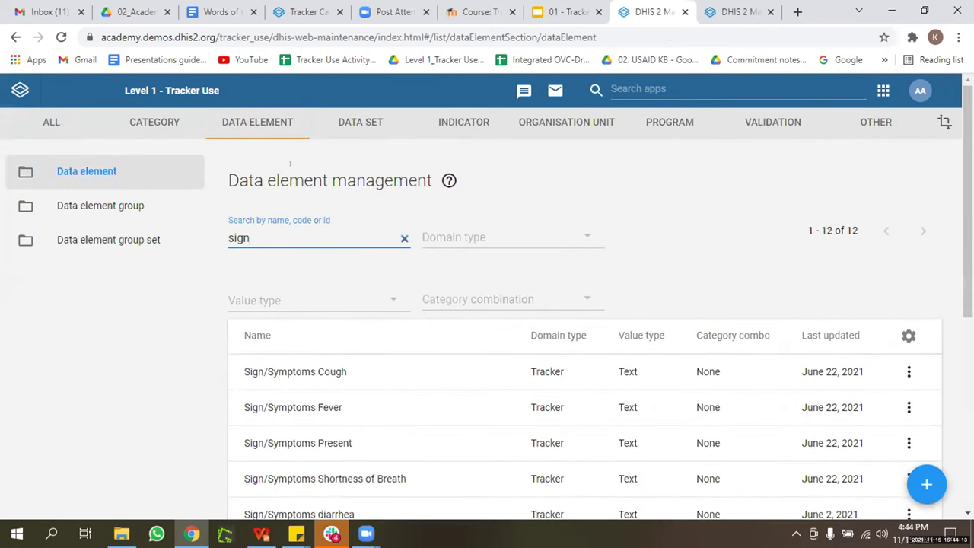
scroll(313, 372, "down", 1)
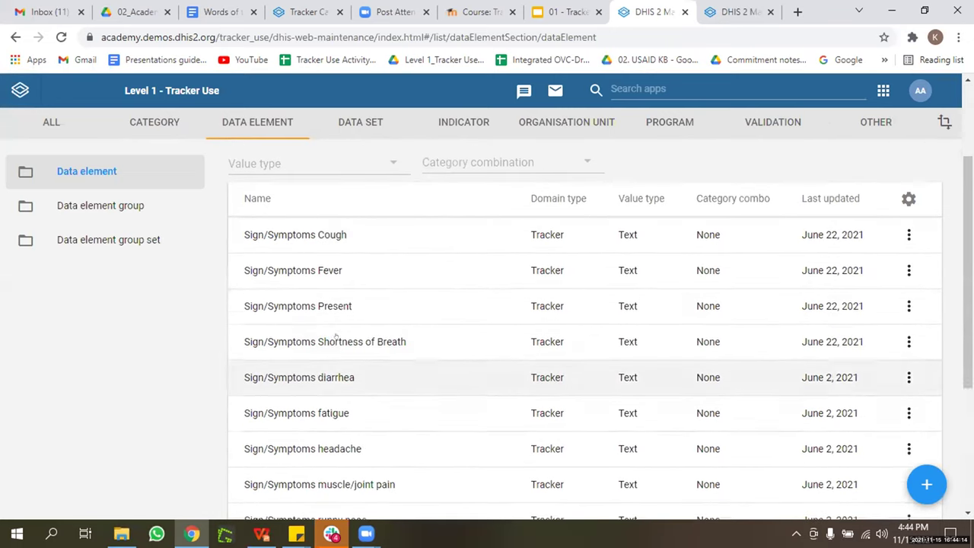
left_click(368, 308)
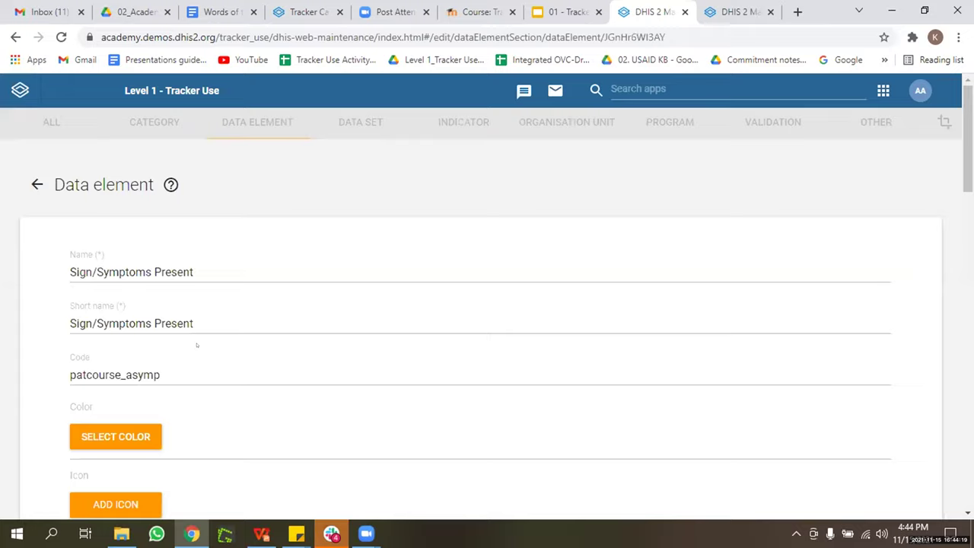
- Examine the Sign/Symptoms Present data element's domain type, value type, aggregation type and assigned option set
scroll(197, 345, "down", 6)
scroll(196, 339, "up", 1)
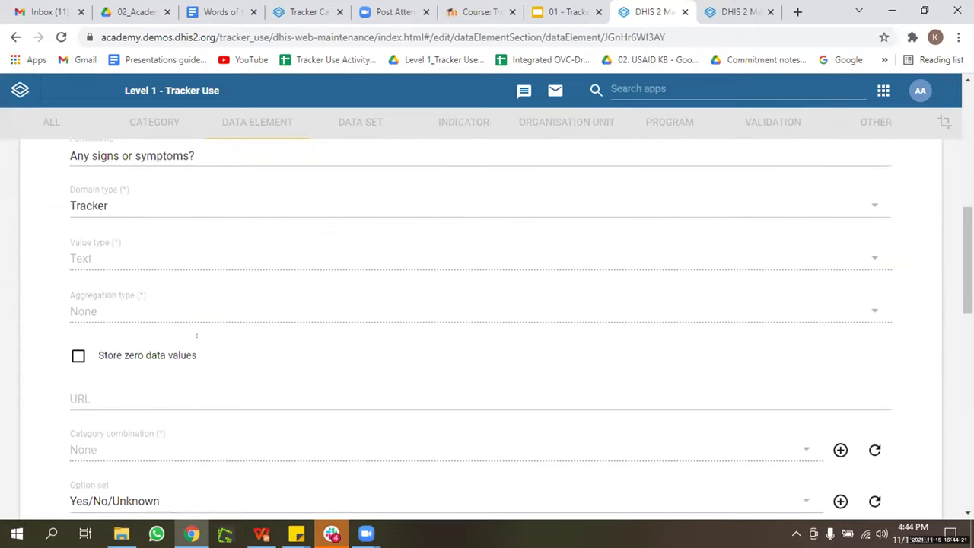
scroll(196, 336, "down", 3)
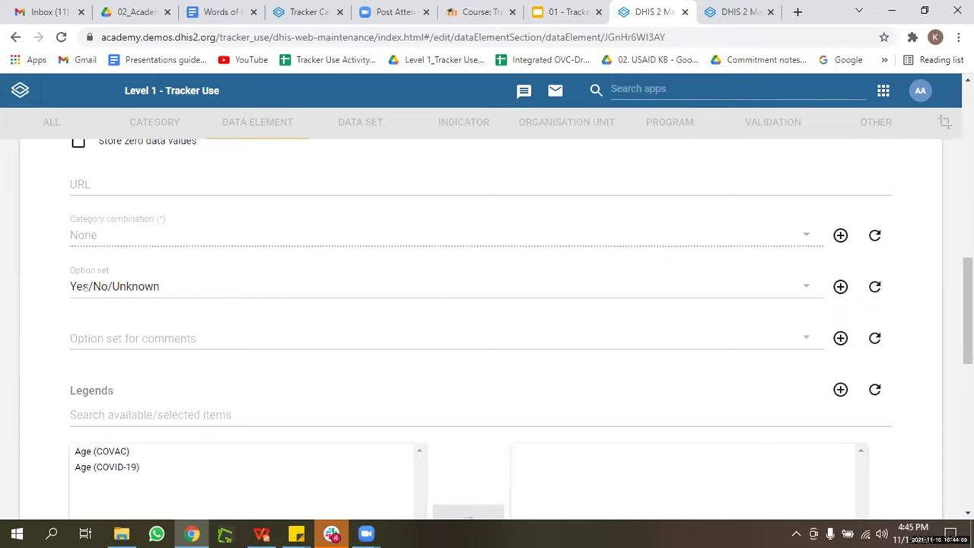
- Leave the Sign/Symptoms Present data element without changes and switch back to the Tracker Capture app
scroll(84, 286, "up", 10)
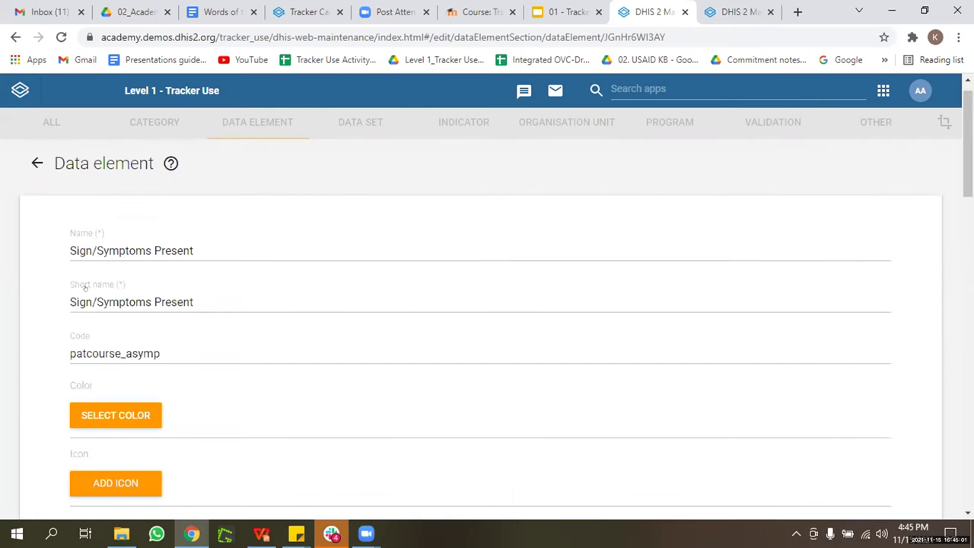
left_click(31, 187)
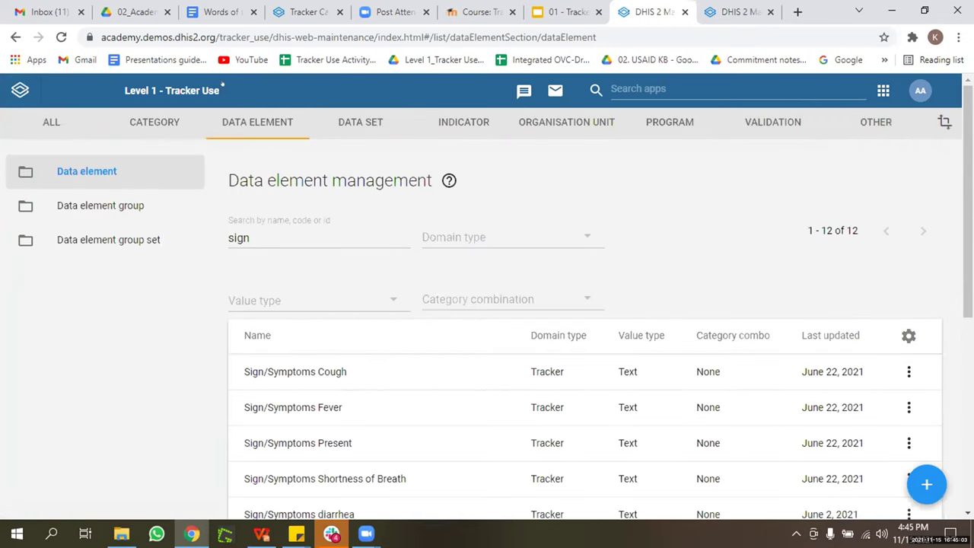
left_click(655, 91)
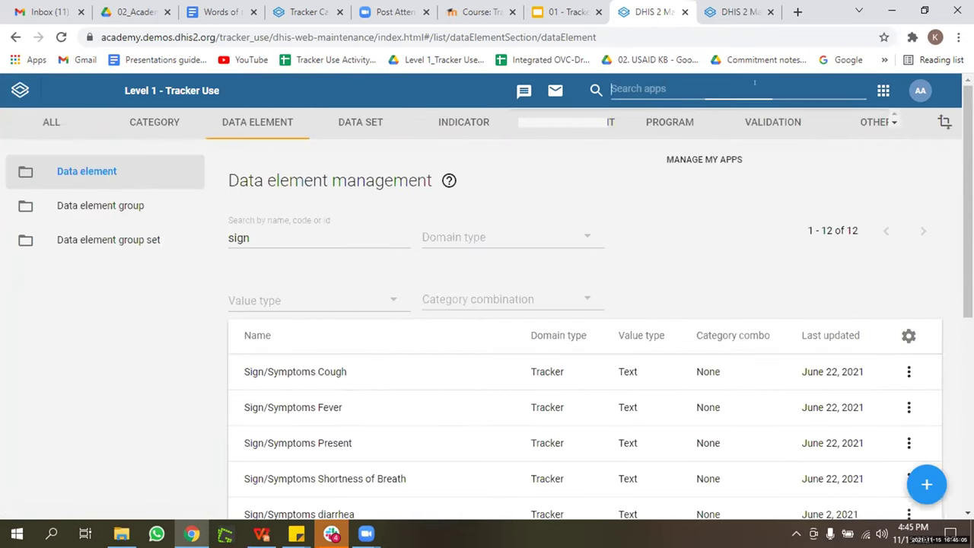
left_click(565, 234)
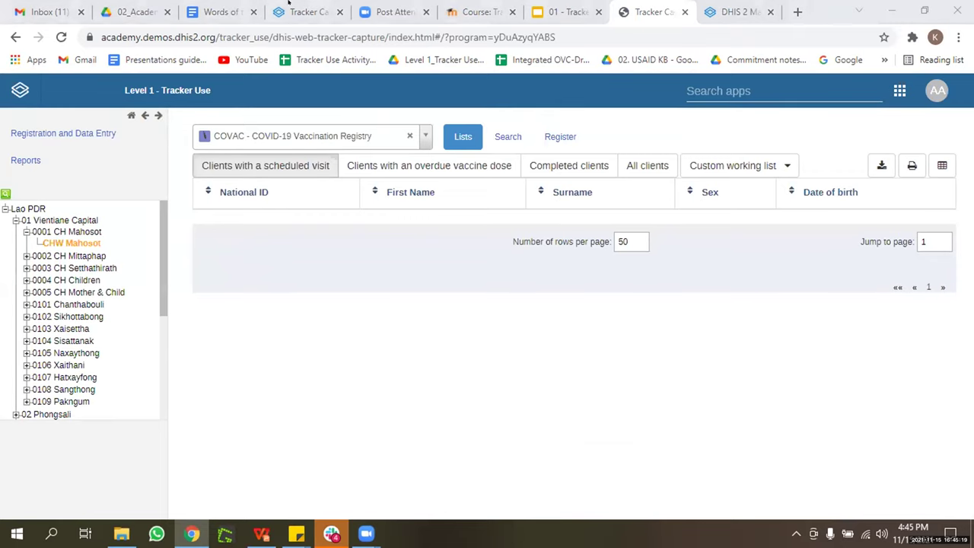
- Switch to the Google Slides presentation "01 - Tracker - Overview, Data Model and Terms" and look through its slide list
left_click(559, 8)
scroll(68, 300, "down", 2)
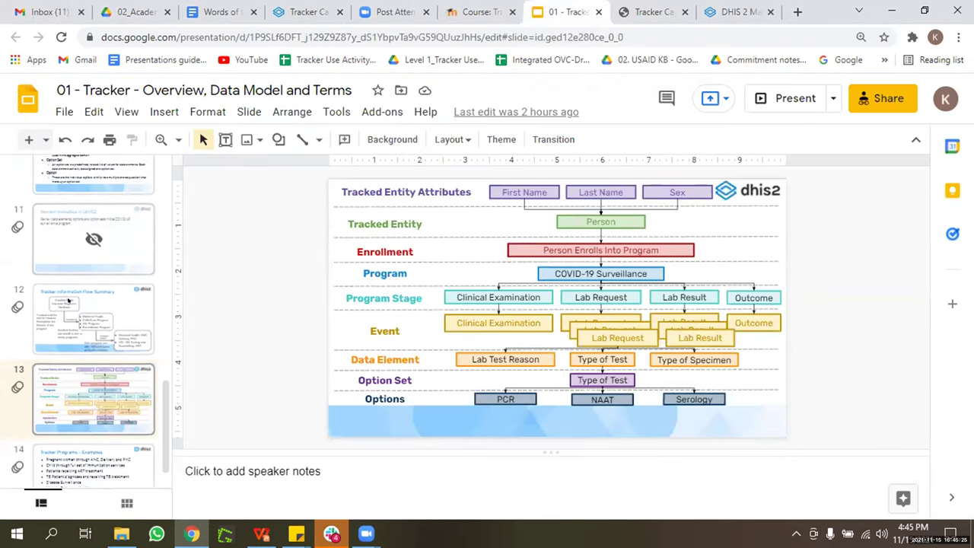